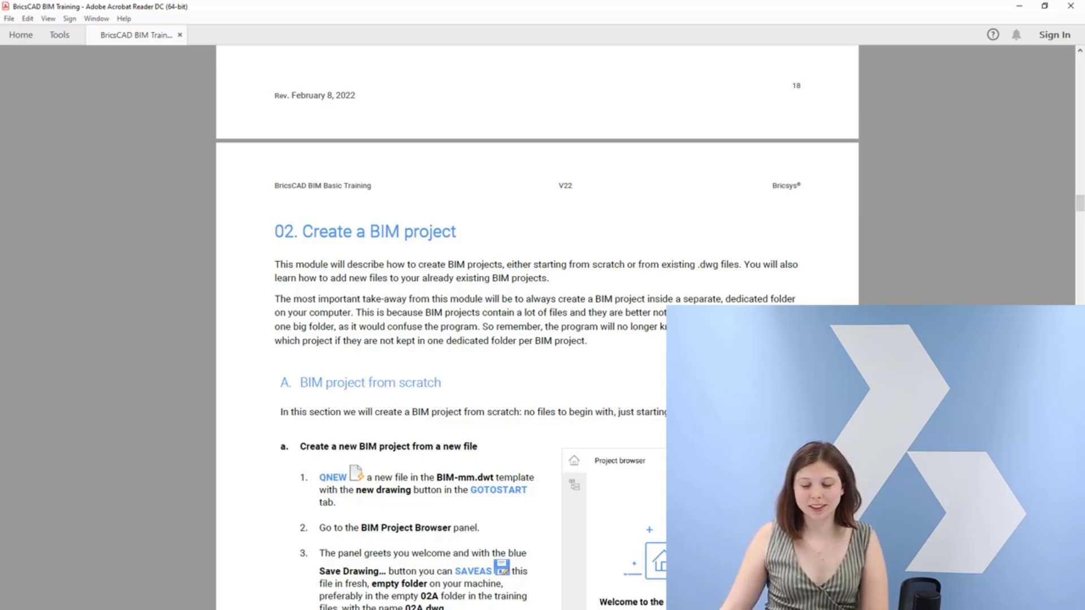
scroll(537, 328, "down", 5)
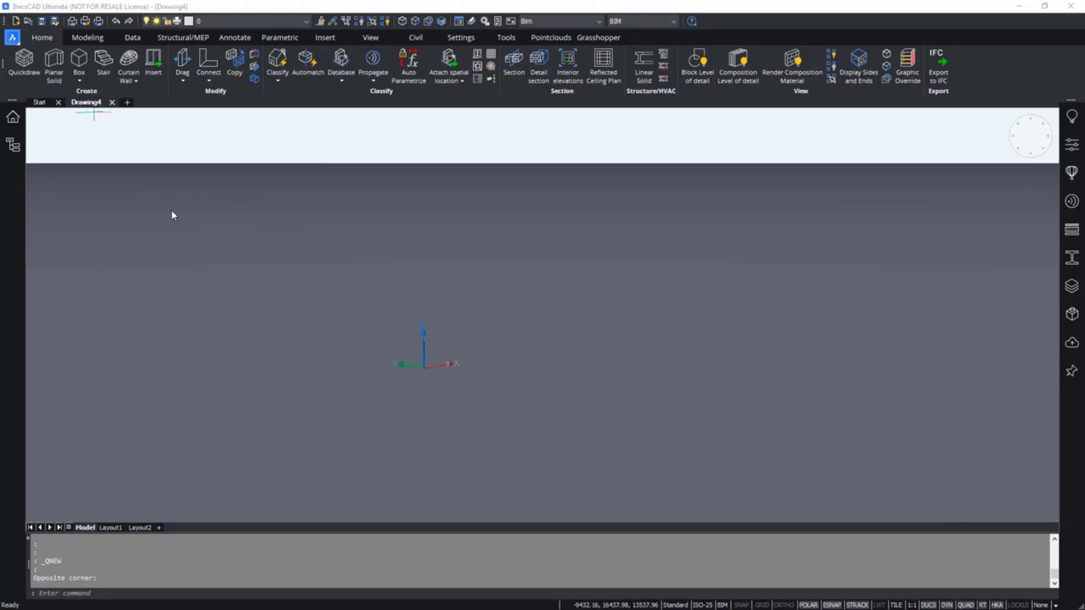
Create a new drawing from the BIM-mm template on the Start tab.
left_click(35, 102)
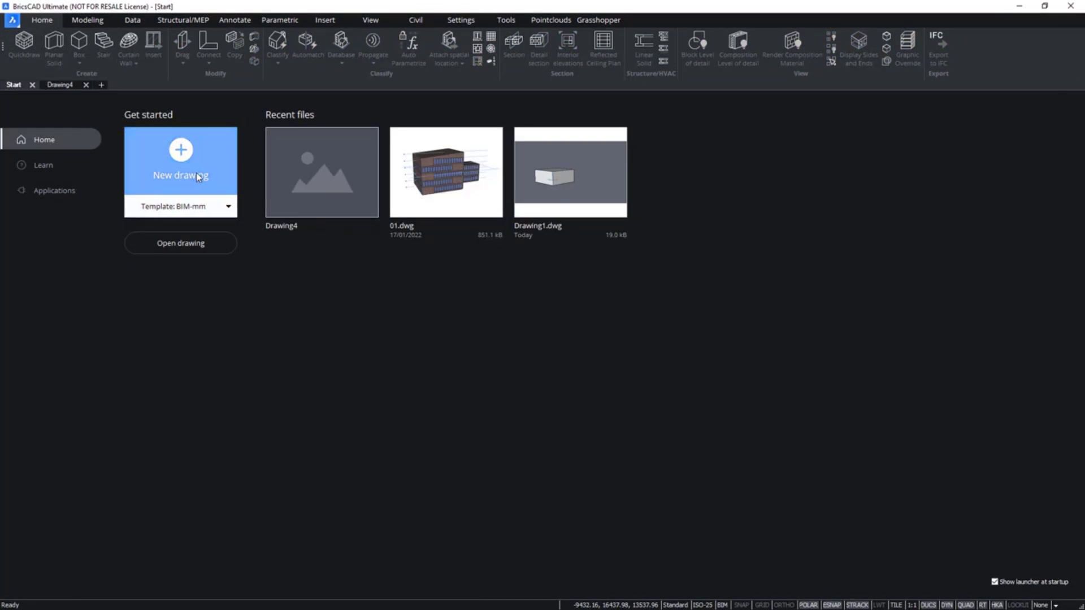
left_click(196, 172)
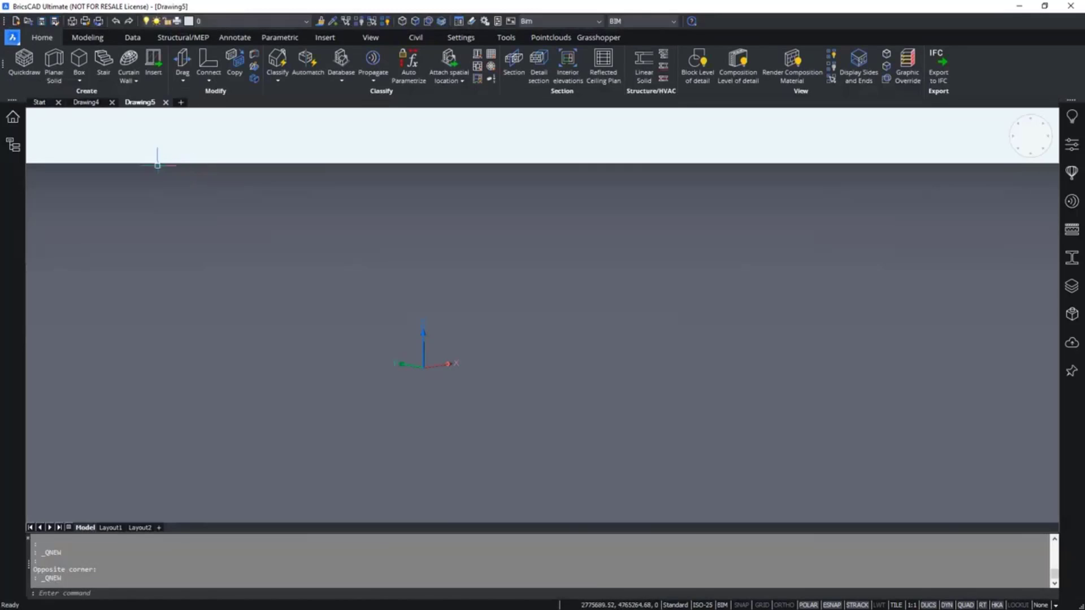
Open the BIM Project Browser and start saving the drawing, browsing to the Desktop.
left_click(21, 123)
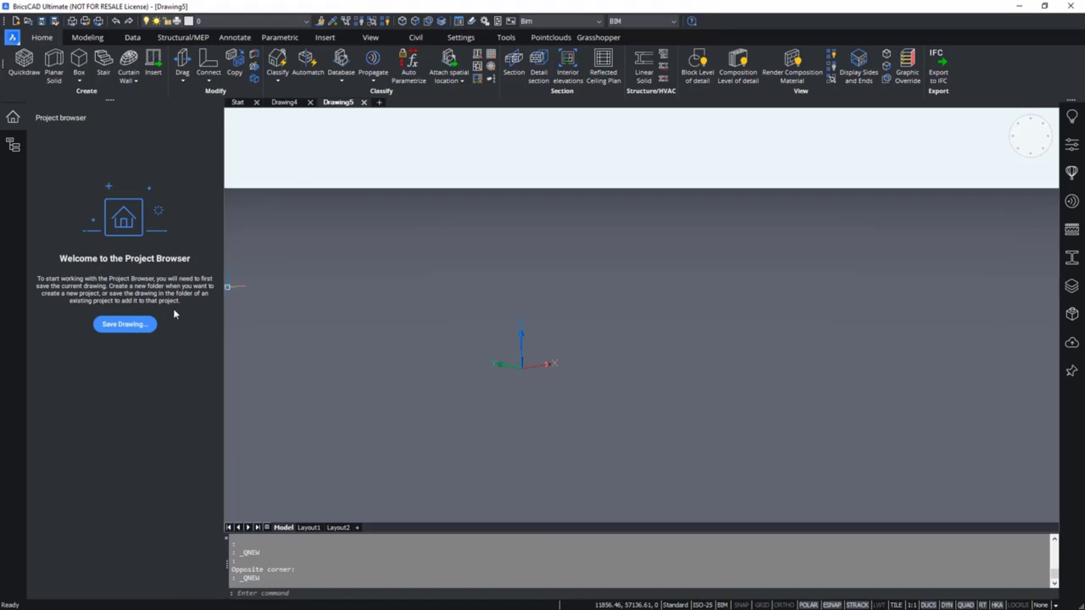
left_click(143, 331)
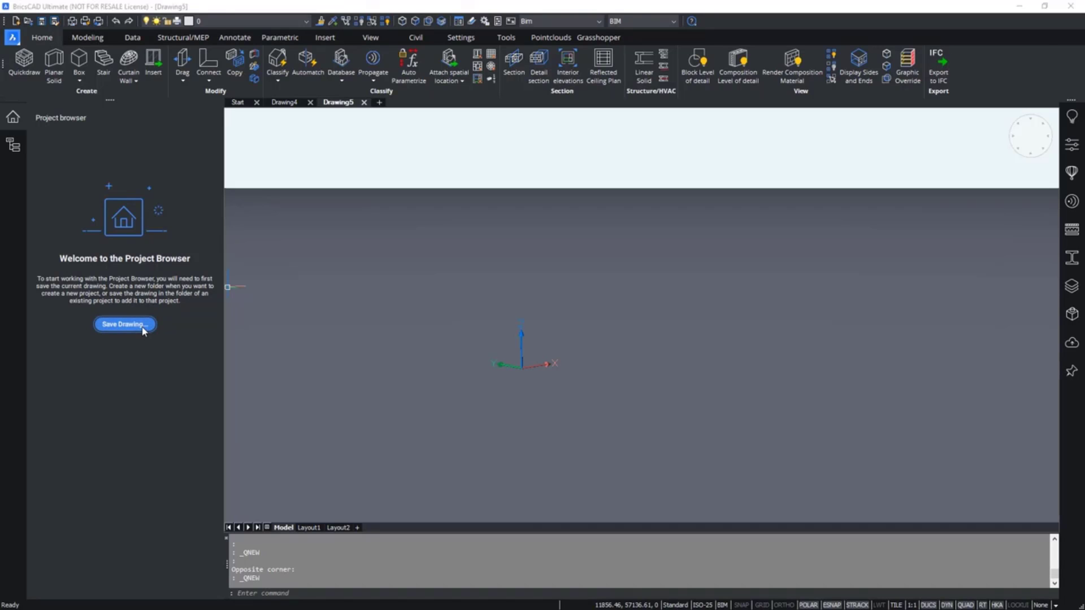
left_click_drag(688, 57, 425, 107)
left_click(298, 258)
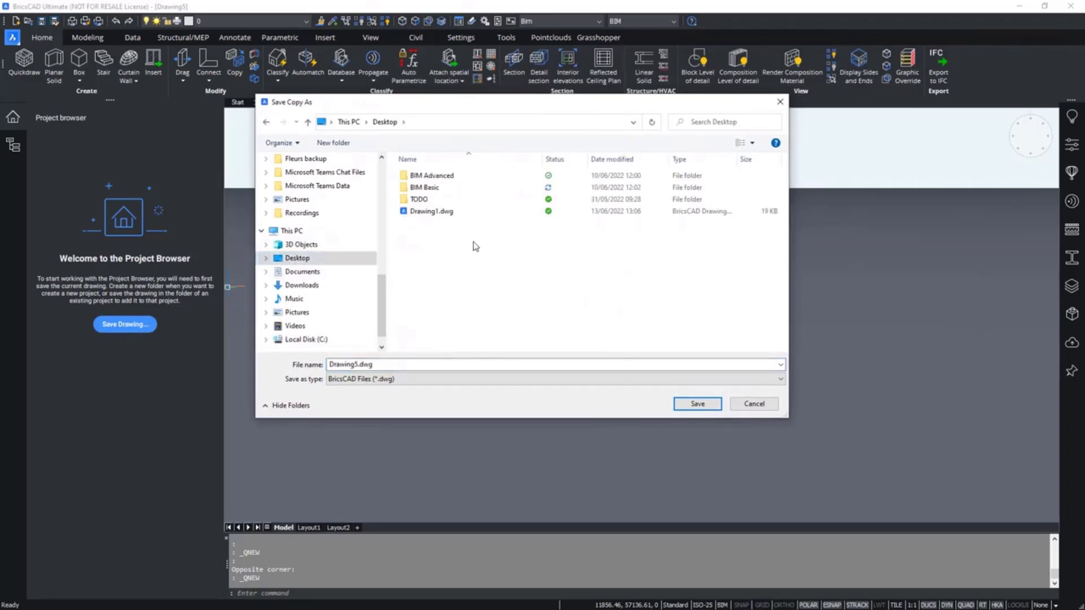
Create a new folder named BIM Basic Folder on the Desktop.
right_click(473, 244)
mouse_move(537, 428)
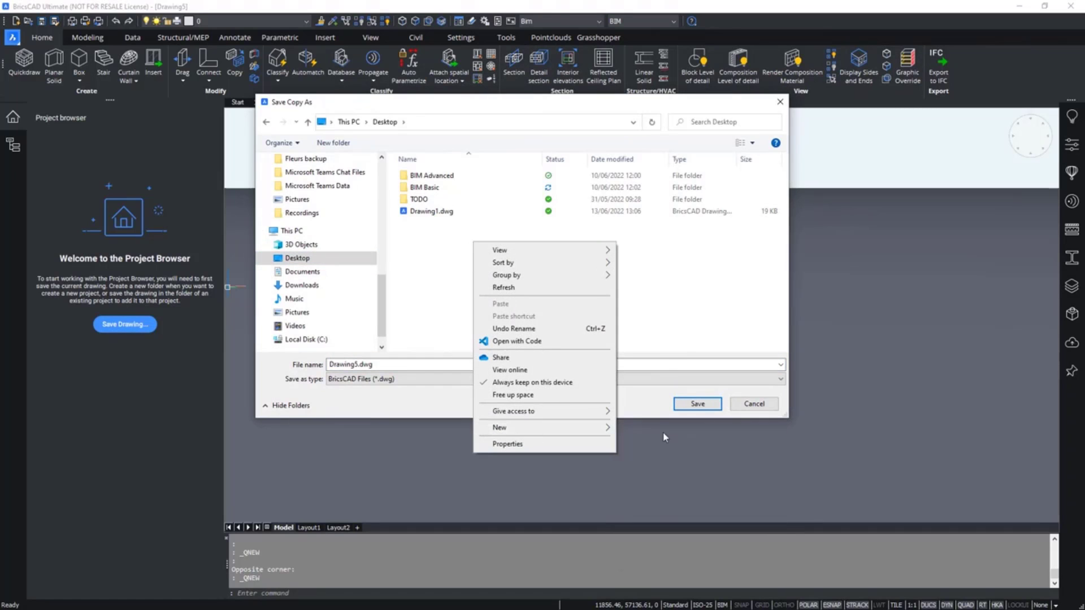
left_click(628, 429)
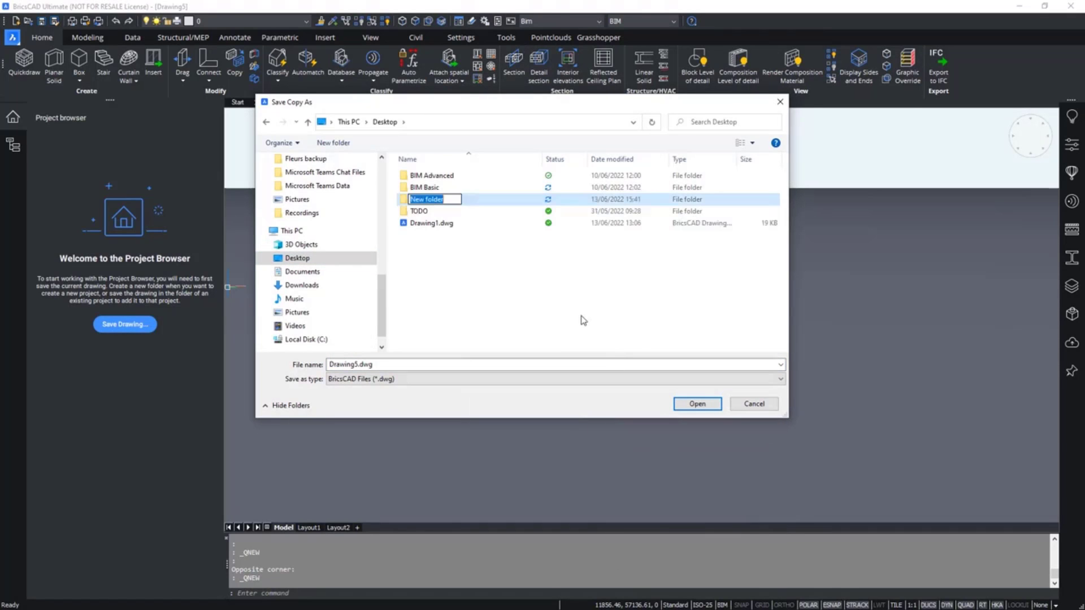
type("BIM Basic Folder")
key("Return")
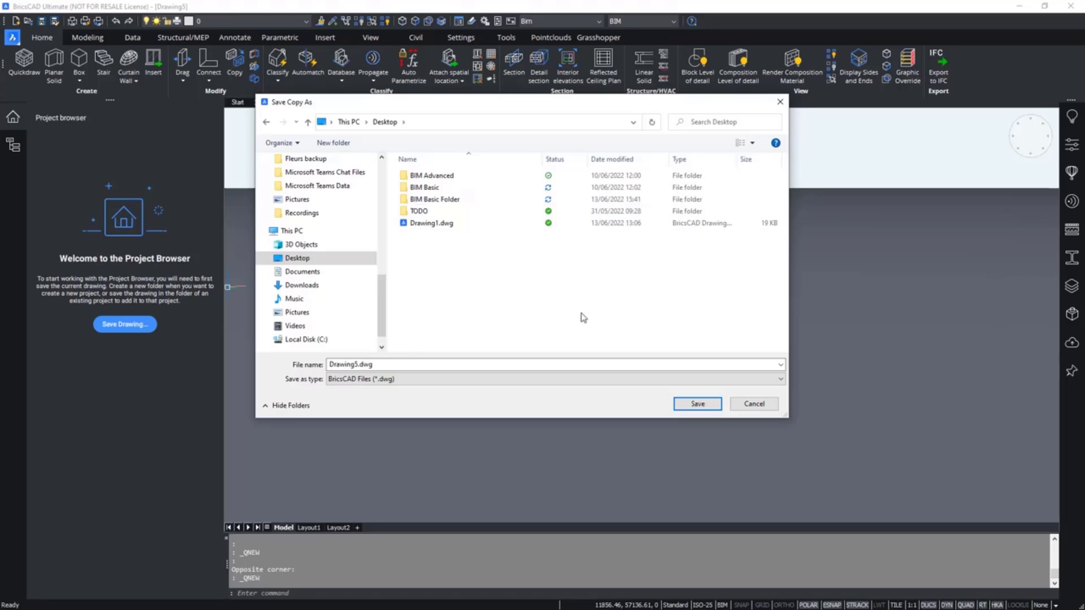
Save the drawing as 02A inside BIM Basic > BIM Basic - Exercises > 02. Create a BIM project > 02A.
double_click(427, 189)
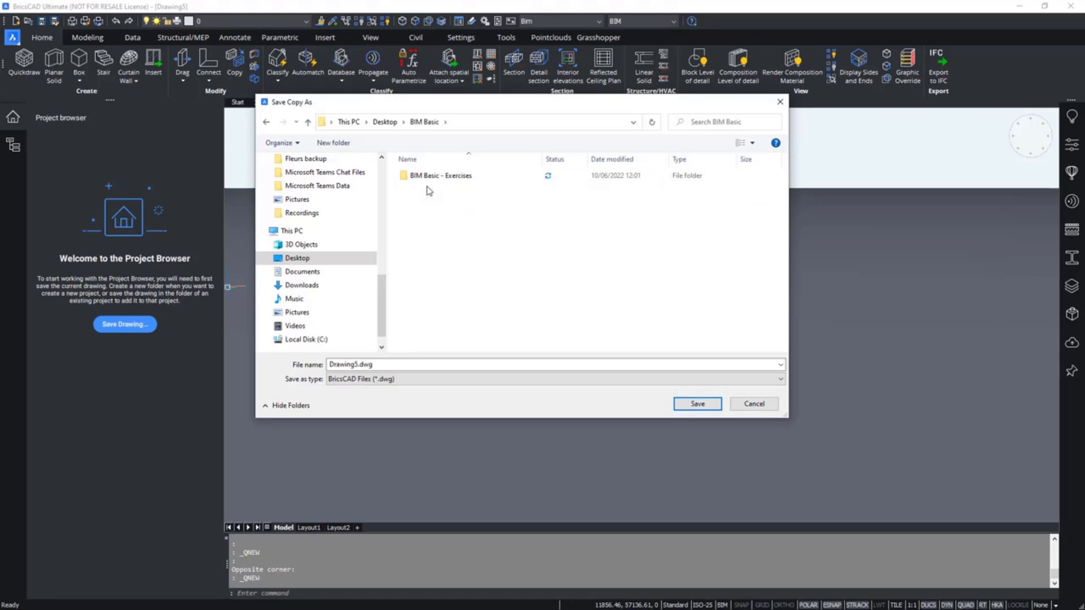
double_click(429, 177)
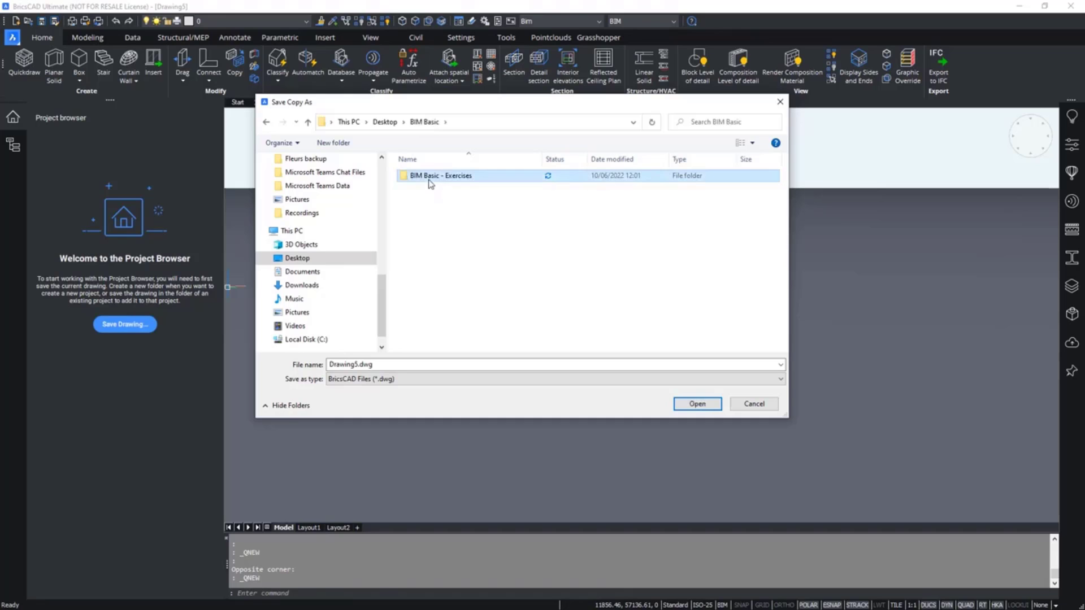
double_click(434, 193)
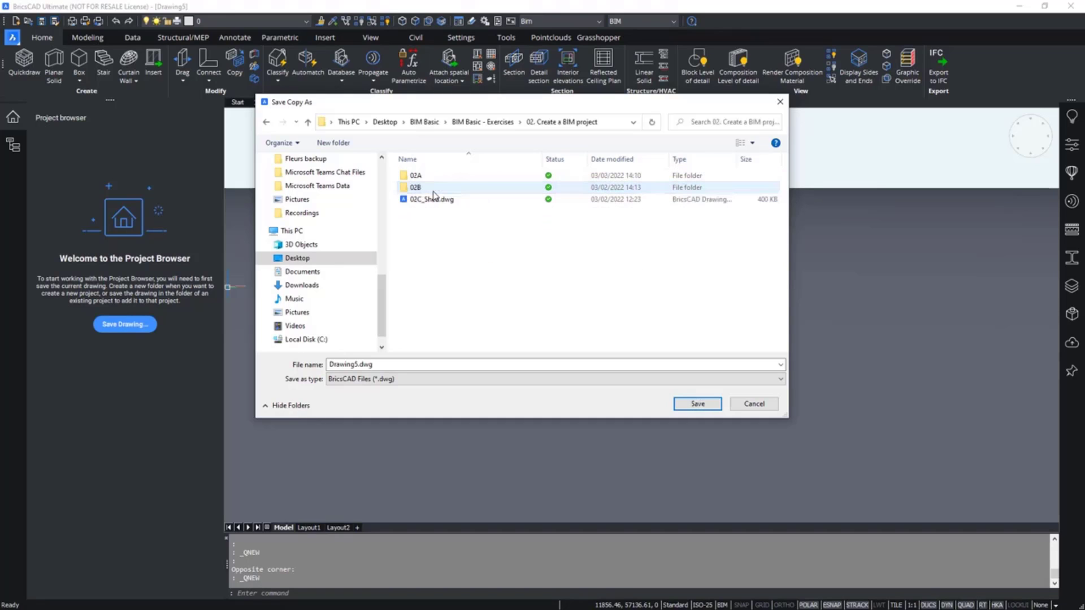
double_click(433, 180)
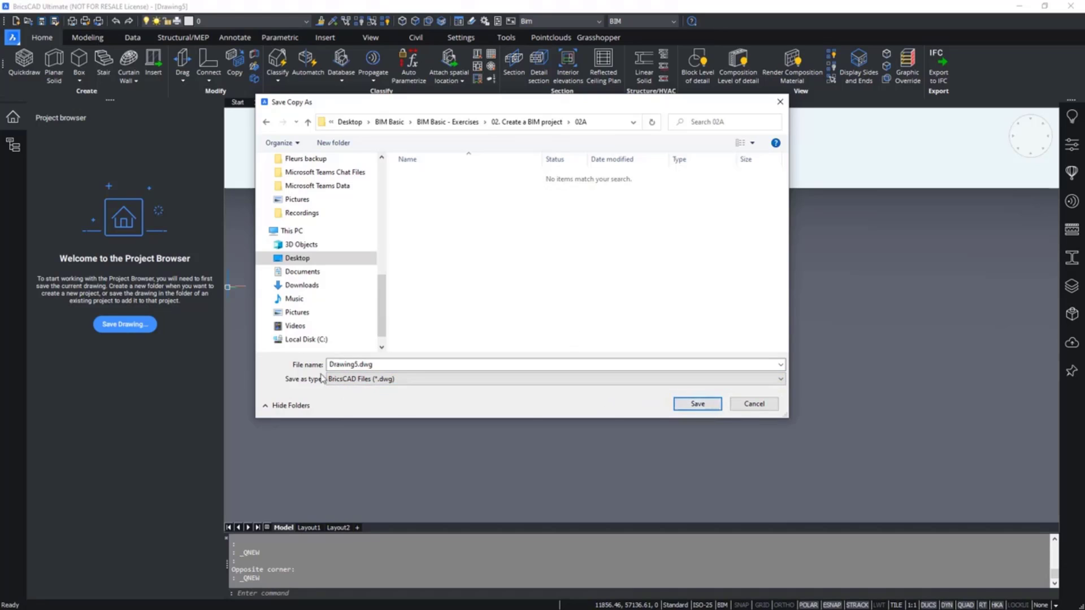
double_click(351, 364)
type("02A")
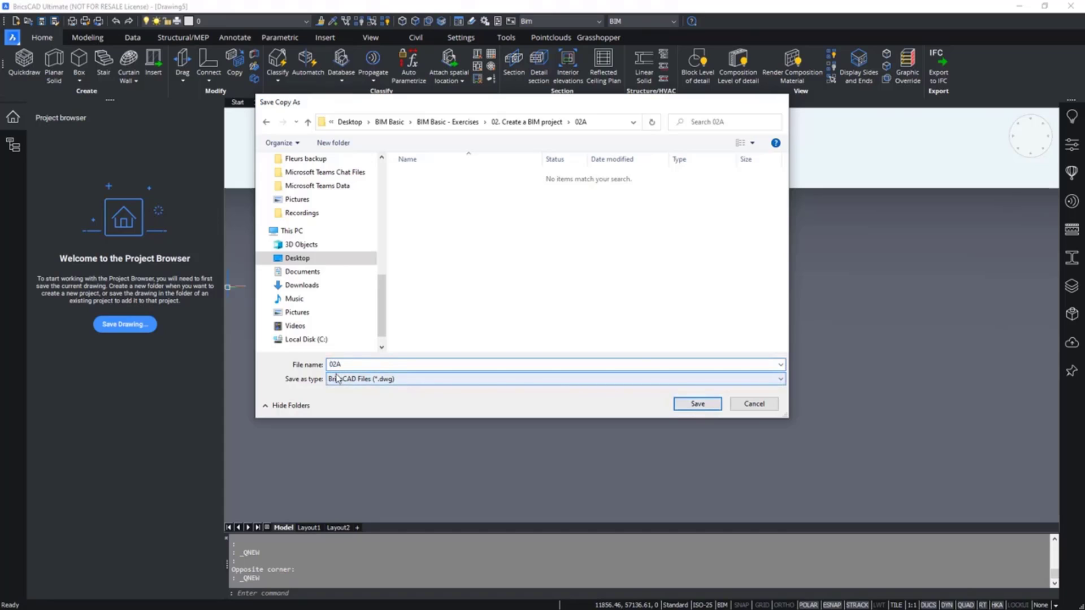
key("Return")
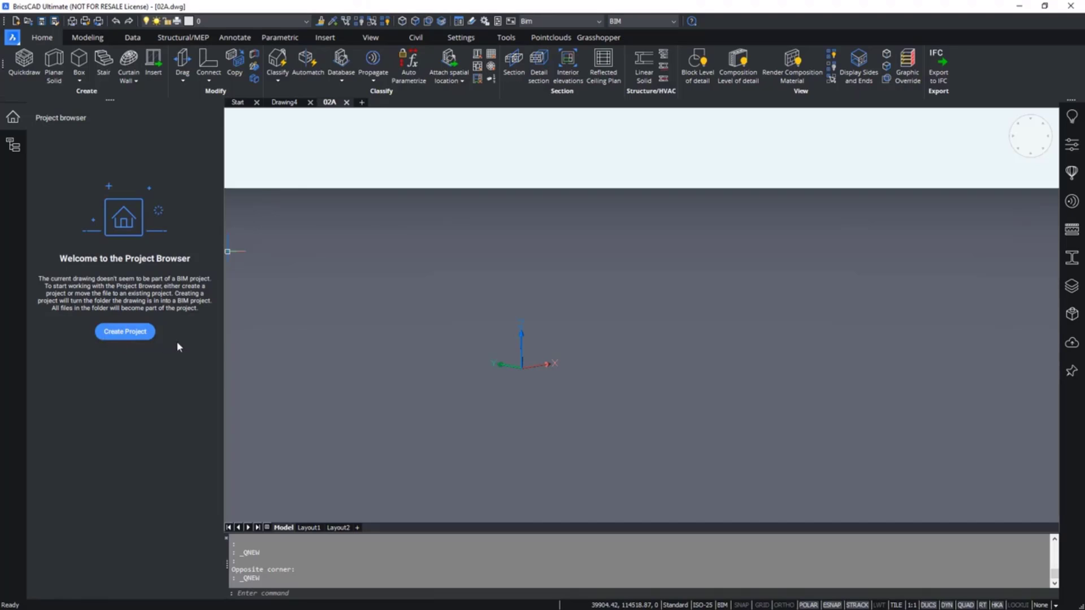
Create a BIM project from the saved drawing and open its folder in File Explorer.
left_click(141, 340)
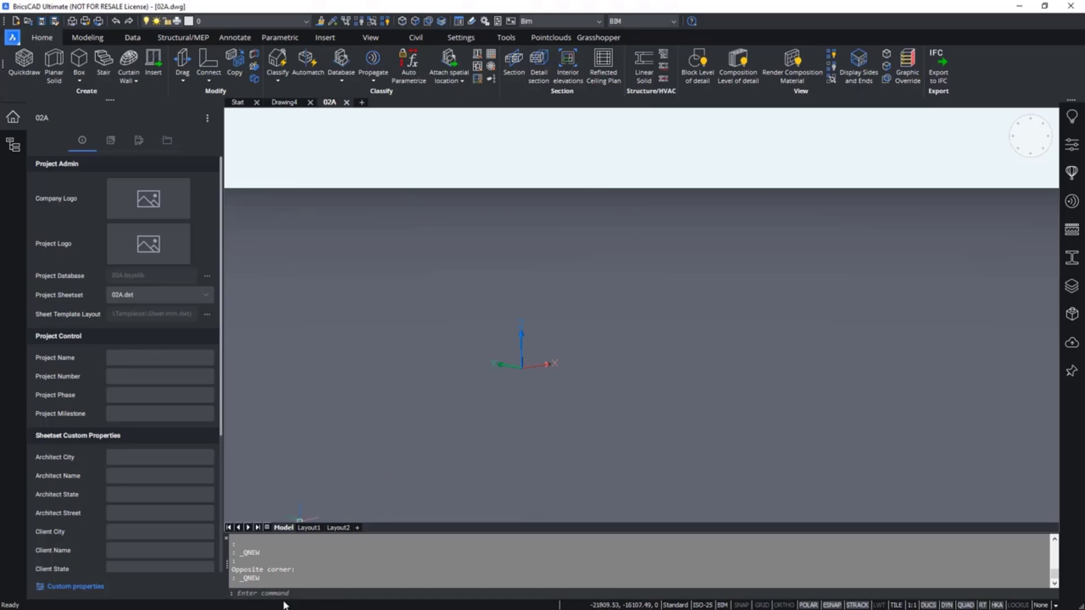
right_click(333, 110)
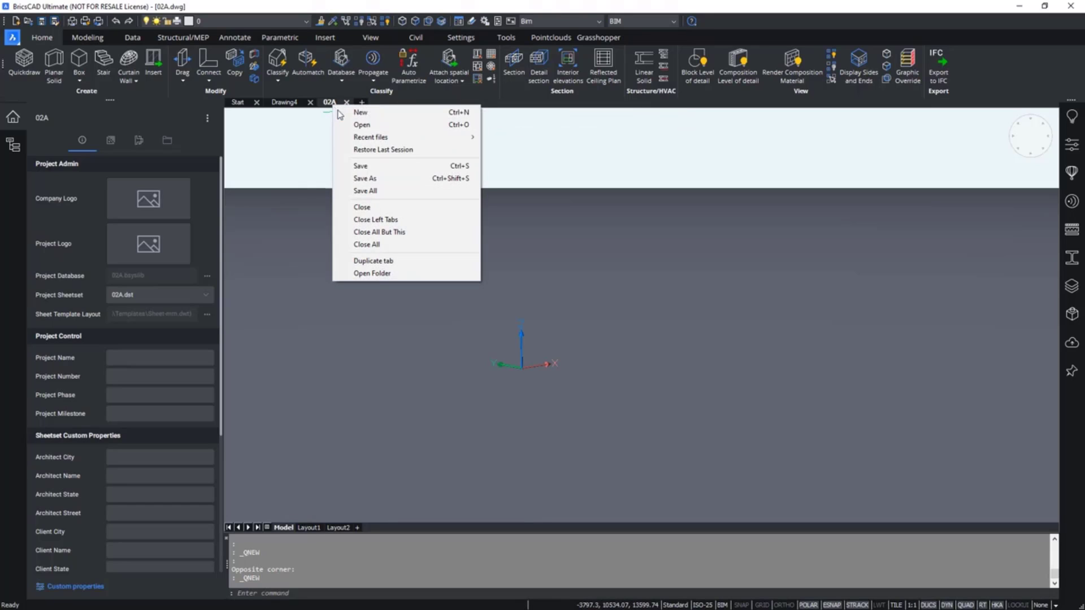
left_click(399, 274)
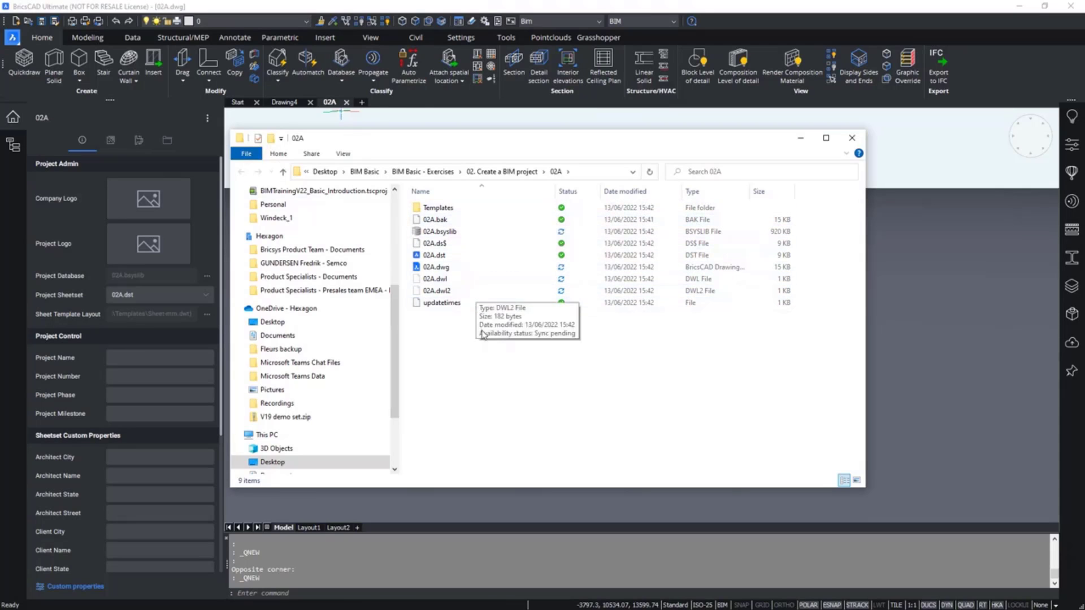
Examine the files generated in the 02A project folder, including the Templates subfolder.
left_click(454, 232)
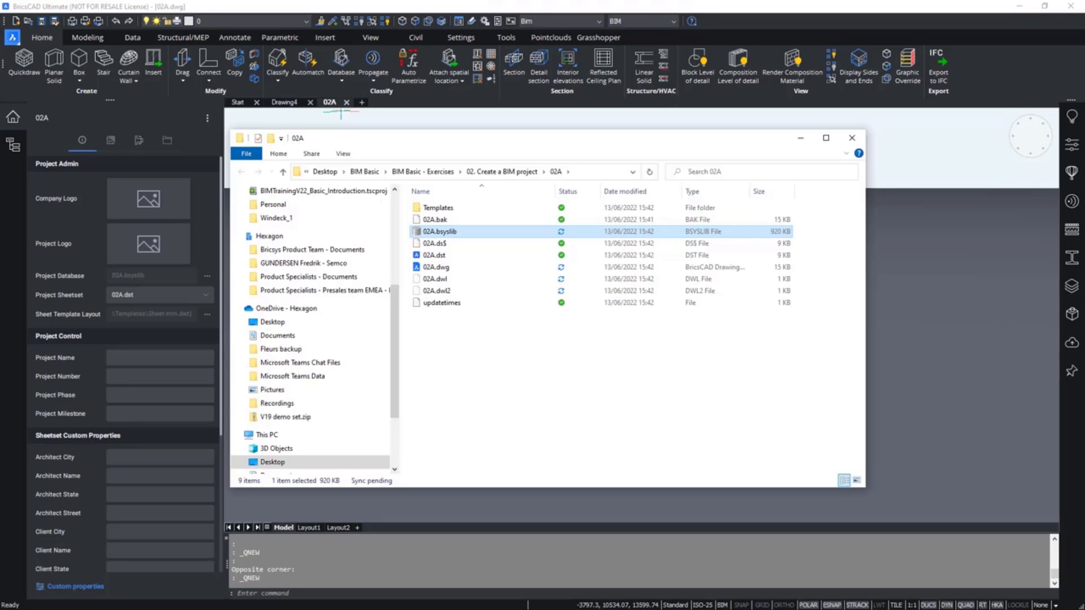
left_click(470, 209)
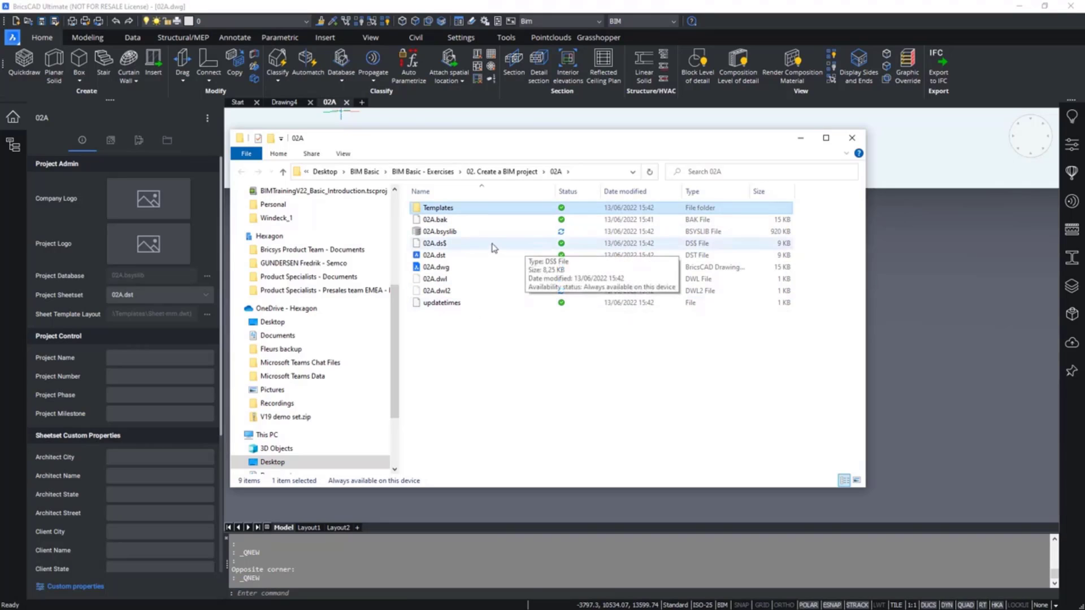
double_click(492, 210)
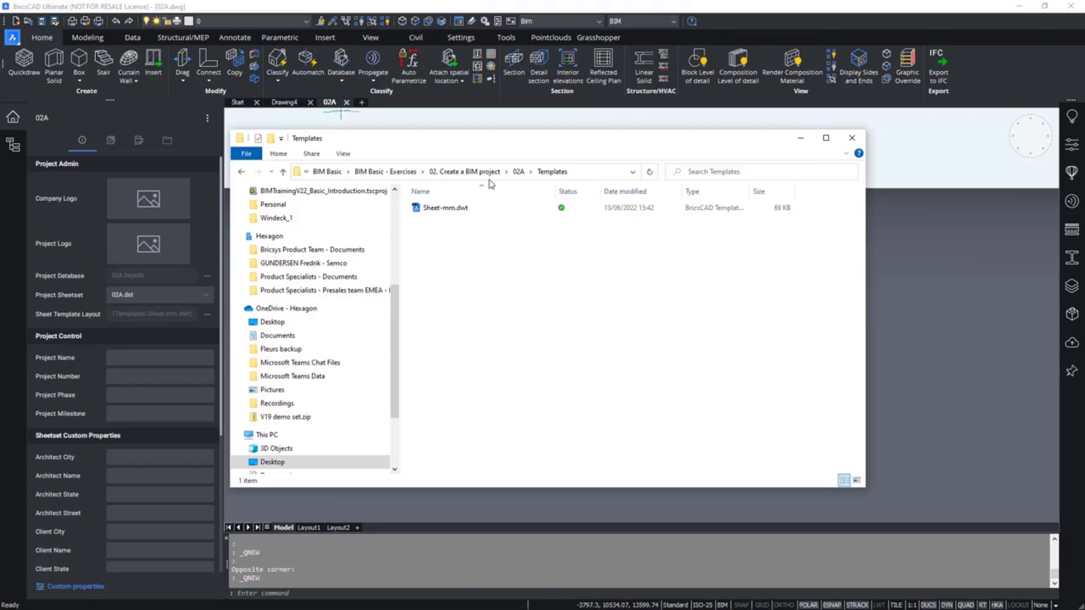
left_click(519, 172)
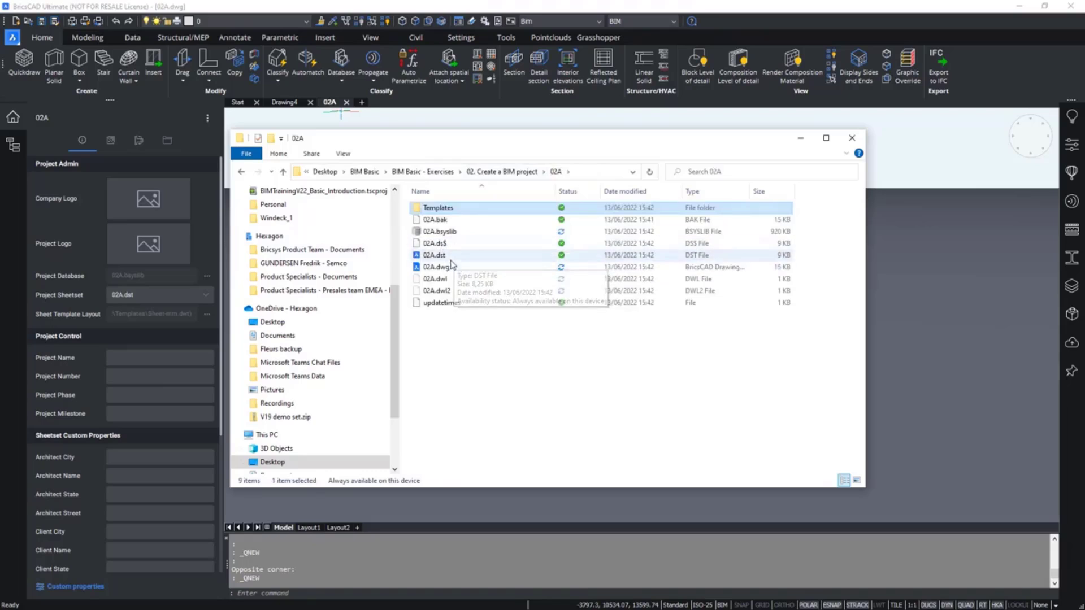
left_click(448, 256)
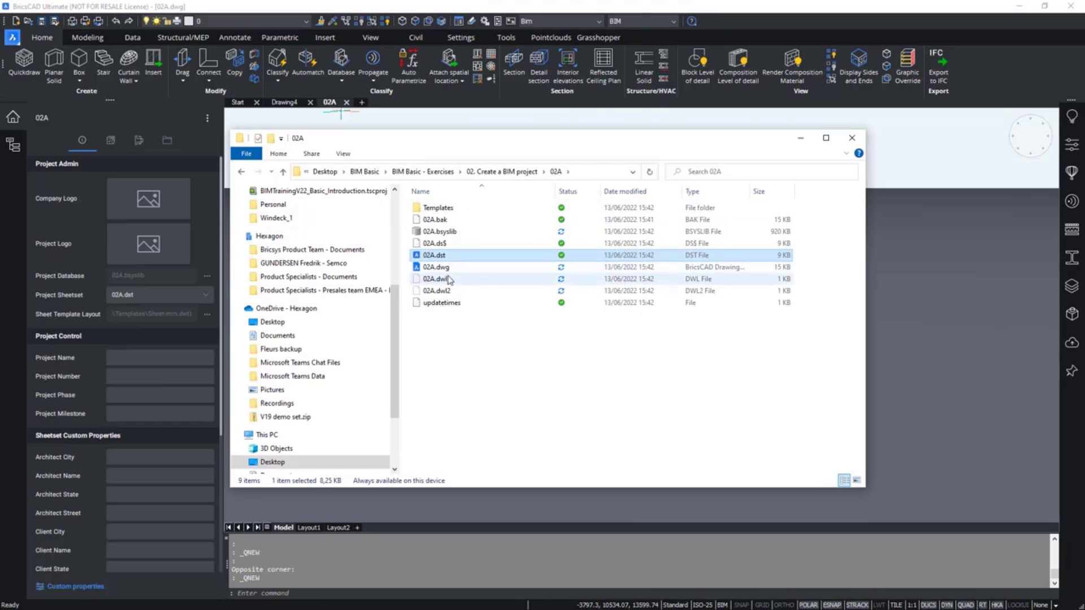
left_click(462, 221)
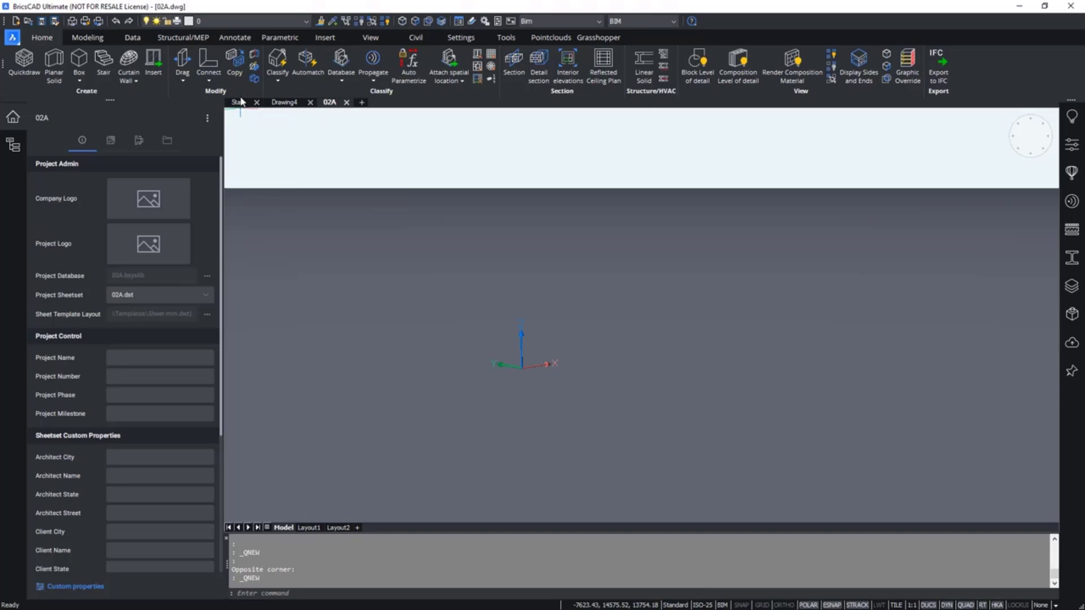
Open the drawing 02B_Master.dwg from the 02B folder via the Start tab.
left_click(242, 102)
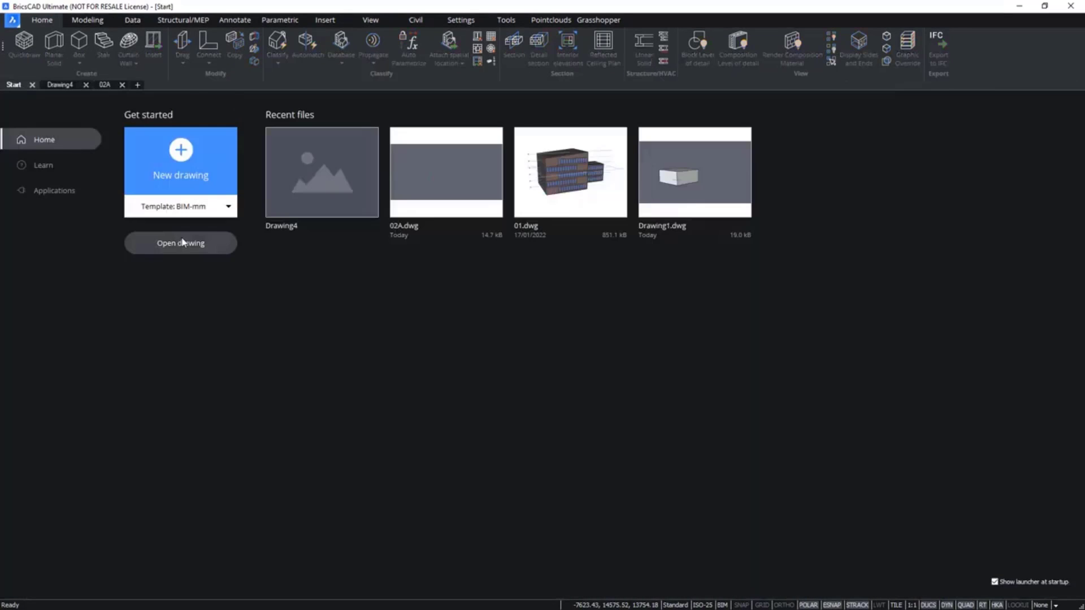
left_click(182, 243)
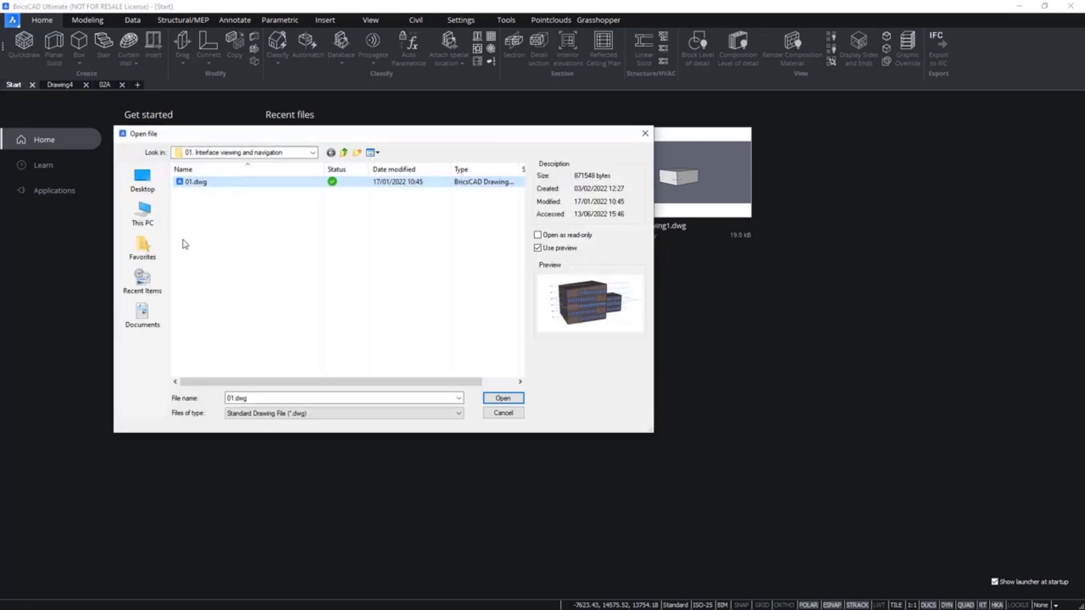
left_click(343, 152)
double_click(224, 193)
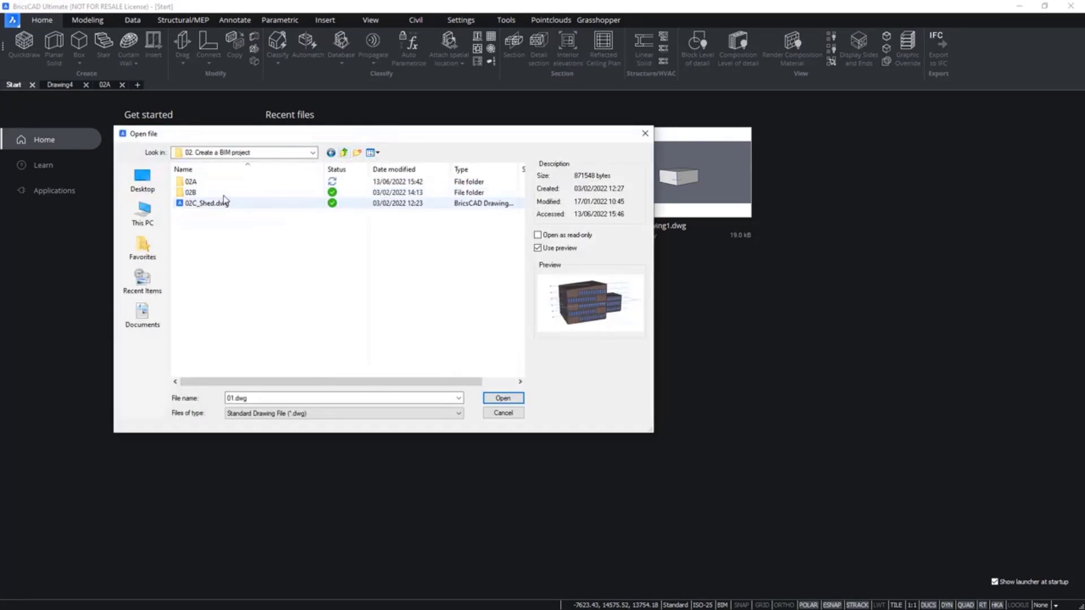
double_click(225, 192)
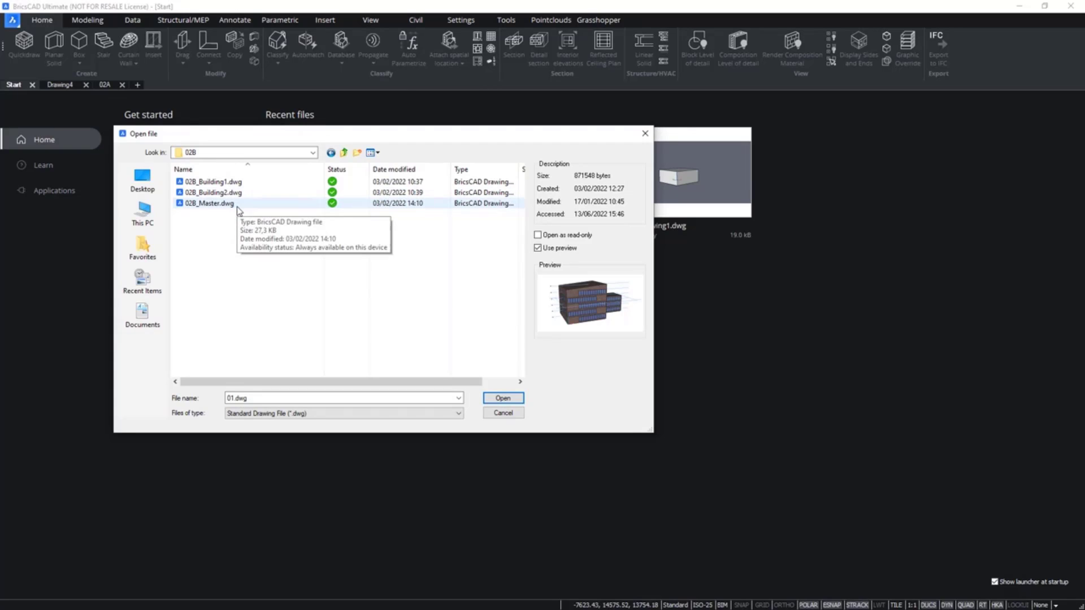
double_click(237, 206)
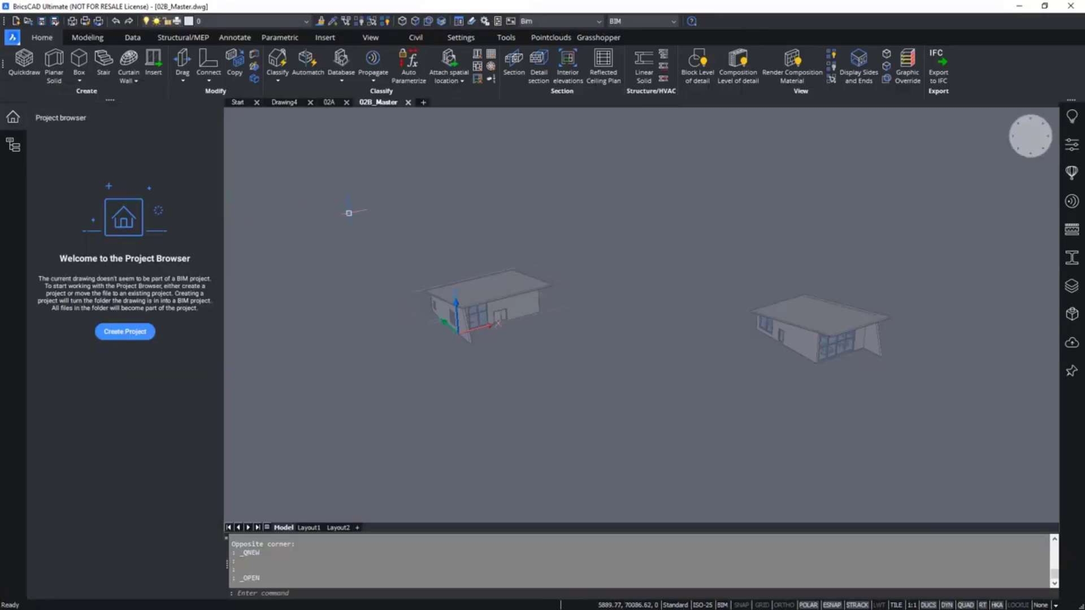
Open the Attachments panel, widen it, and select the 08_Building2 external reference.
middle_click_drag(679, 326, 573, 317)
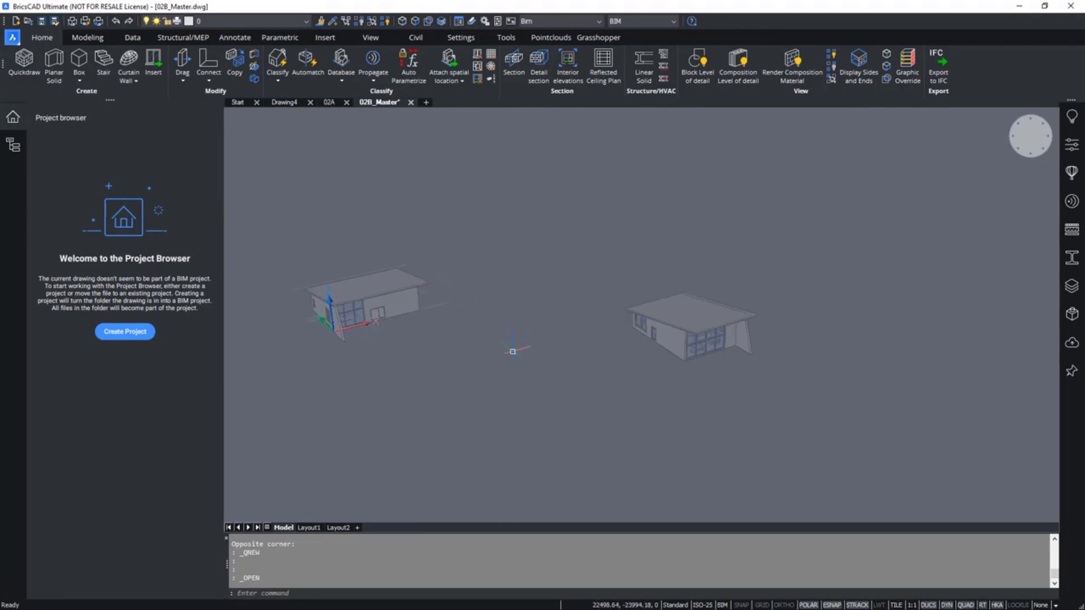
mouse_move(395, 287)
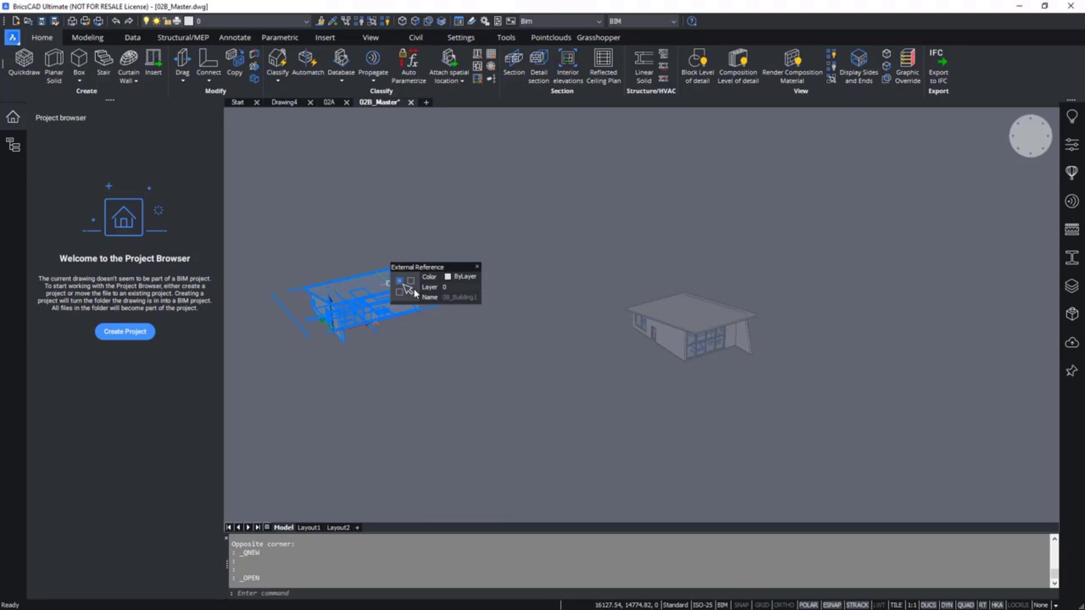
mouse_move(406, 315)
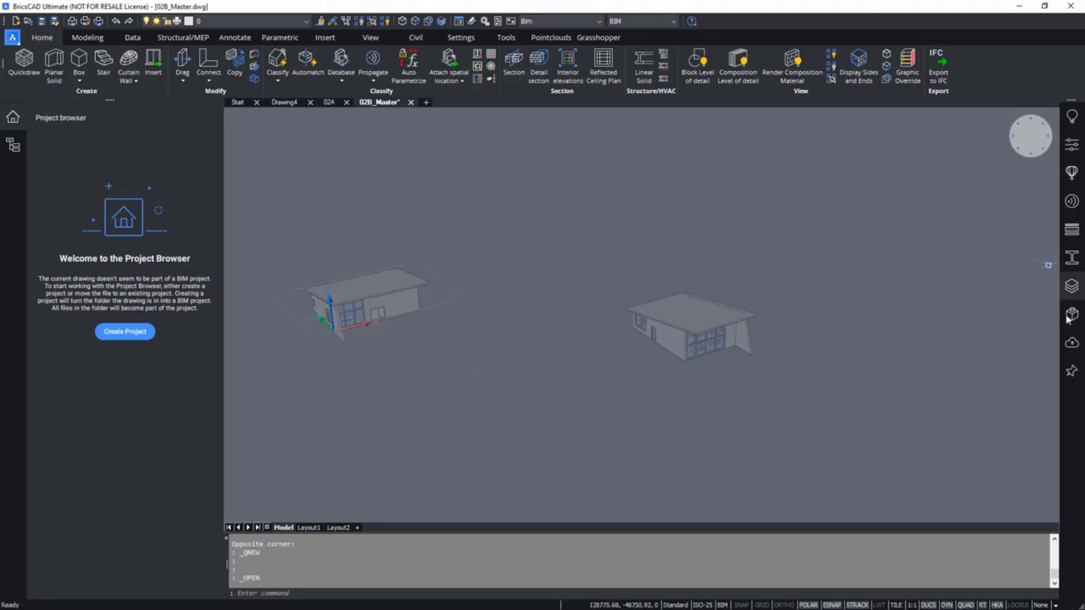
right_click(1077, 409)
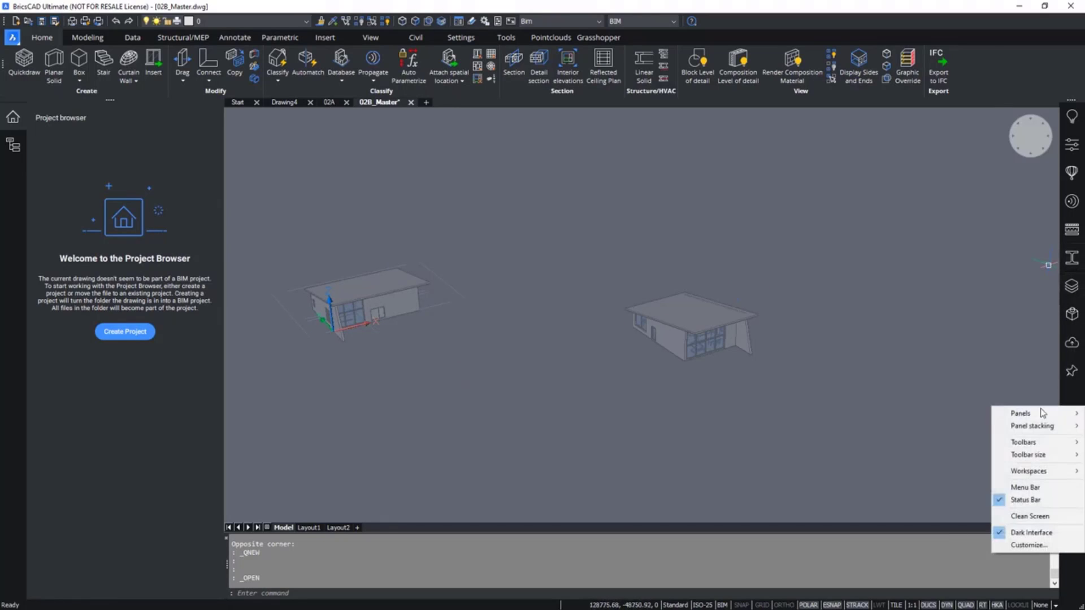
mouse_move(1020, 413)
left_click(885, 66)
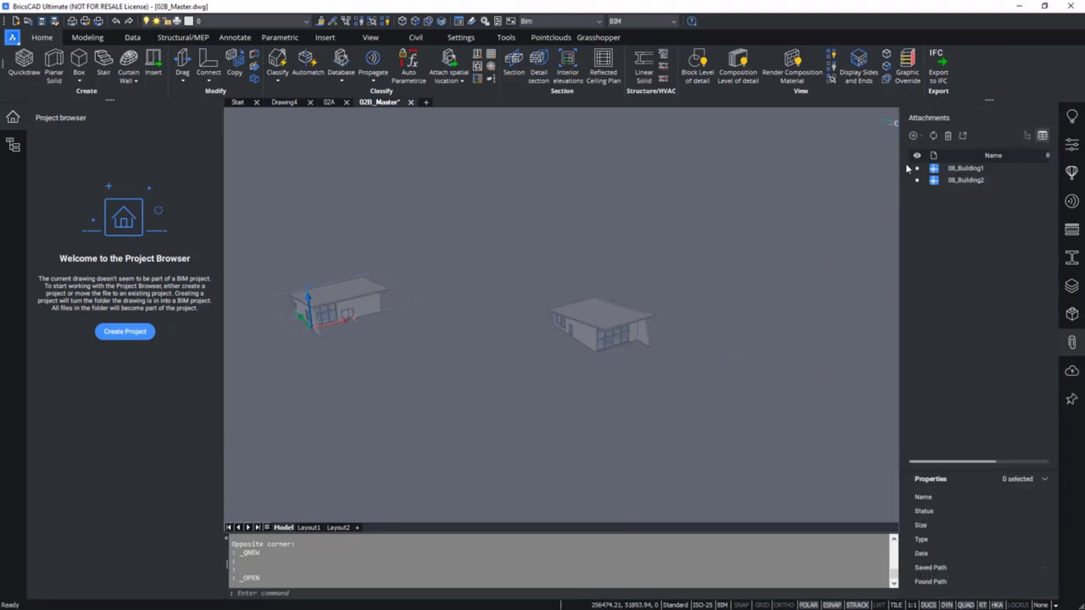
left_click_drag(902, 200, 779, 201)
left_click(859, 180)
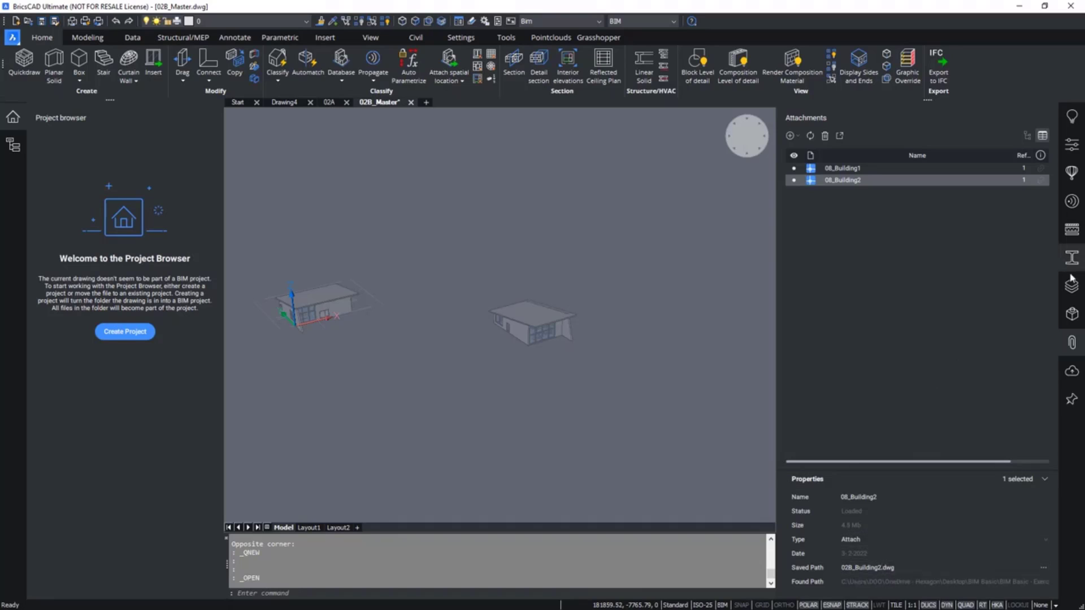
Close the Attachments panel, create a BIM project from the 02B_Master drawing, and show the project's files.
left_click(1071, 343)
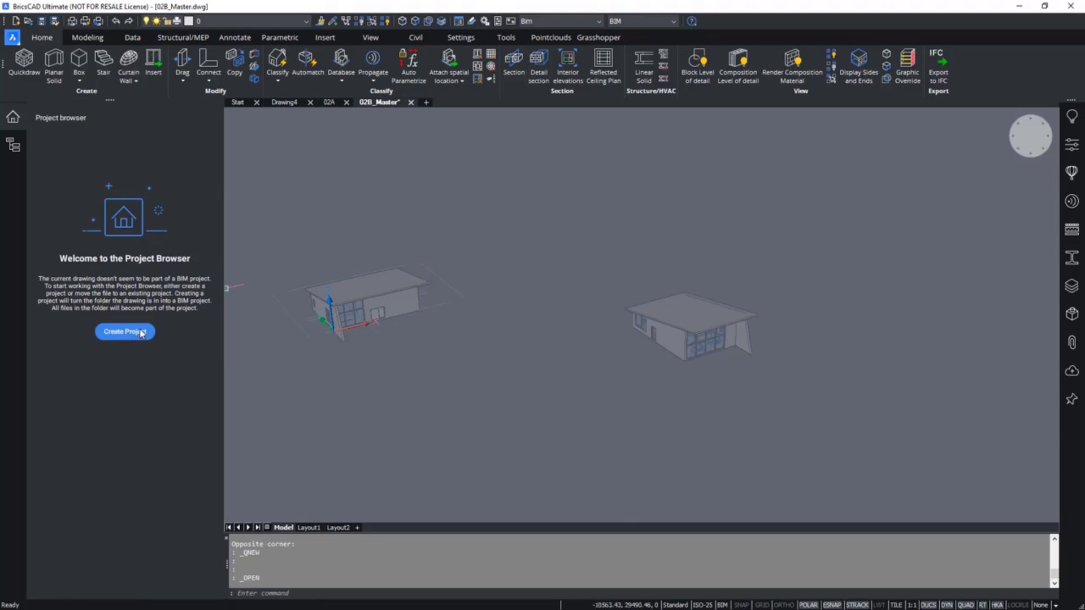
left_click(142, 333)
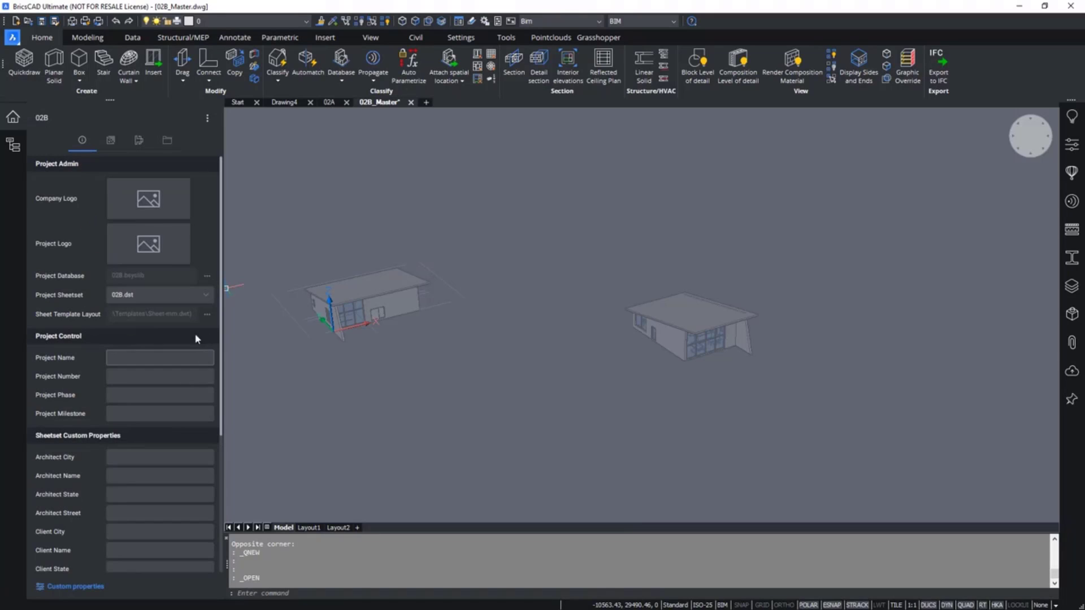
left_click(169, 141)
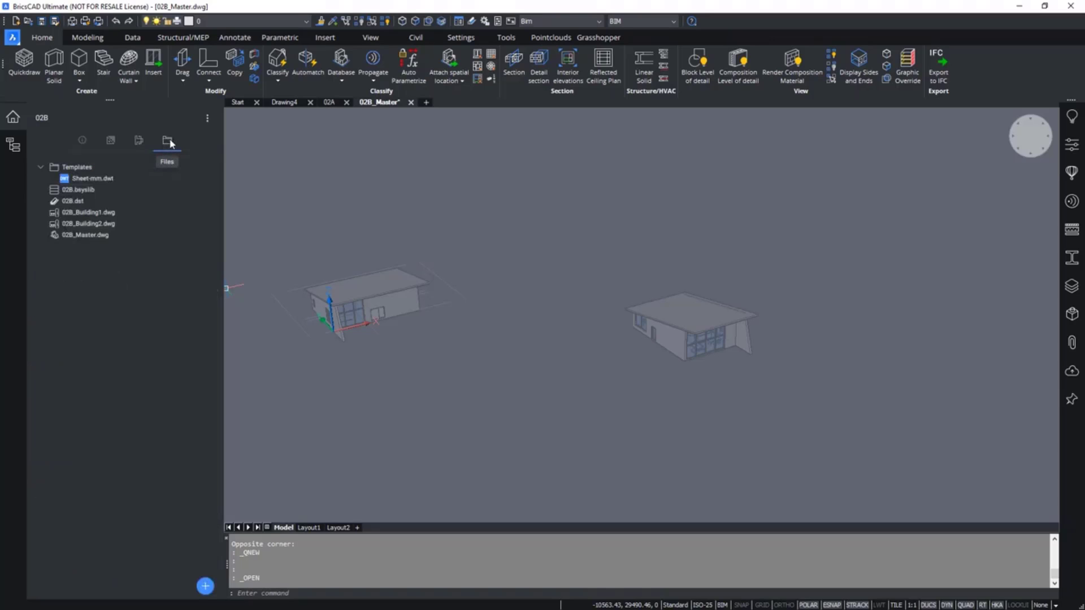
Open 02B_Building2.dwg from the project browser, orbit the building, and review the project info.
double_click(91, 225)
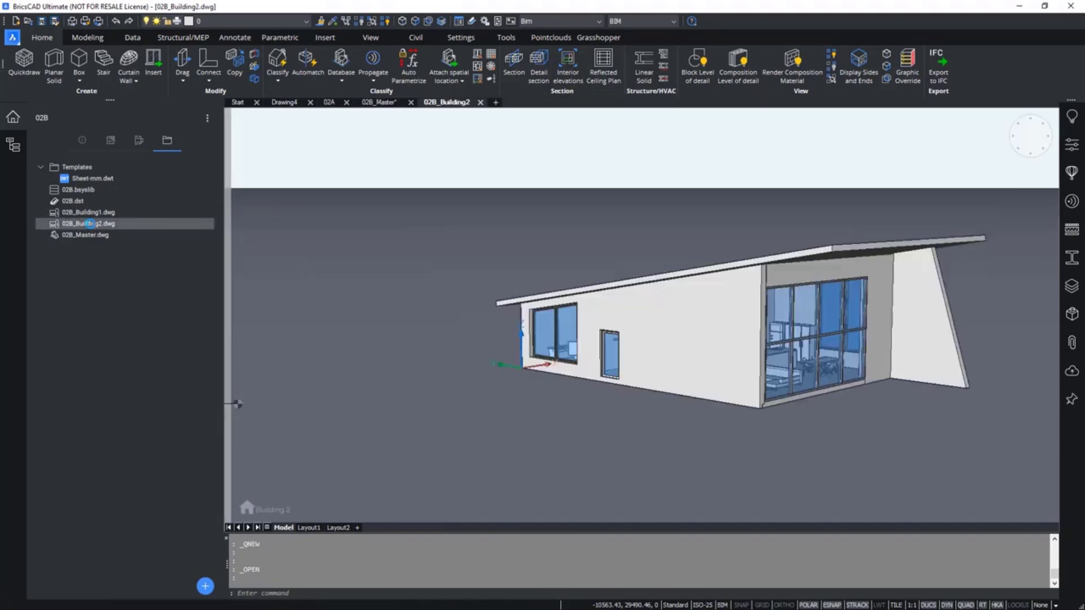
middle_click_drag(709, 358, 548, 366)
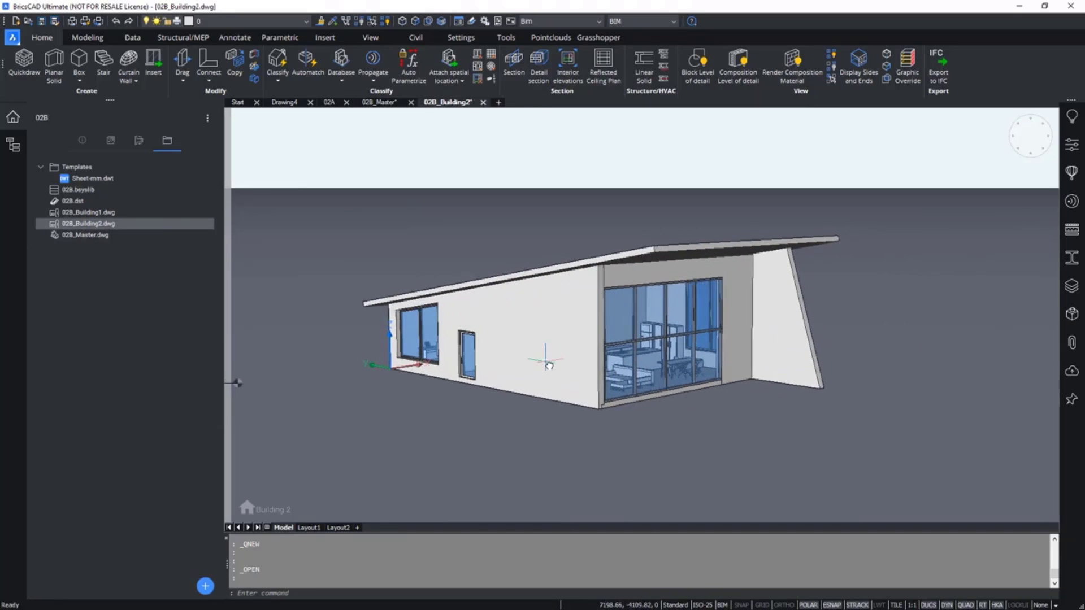
left_click(82, 140)
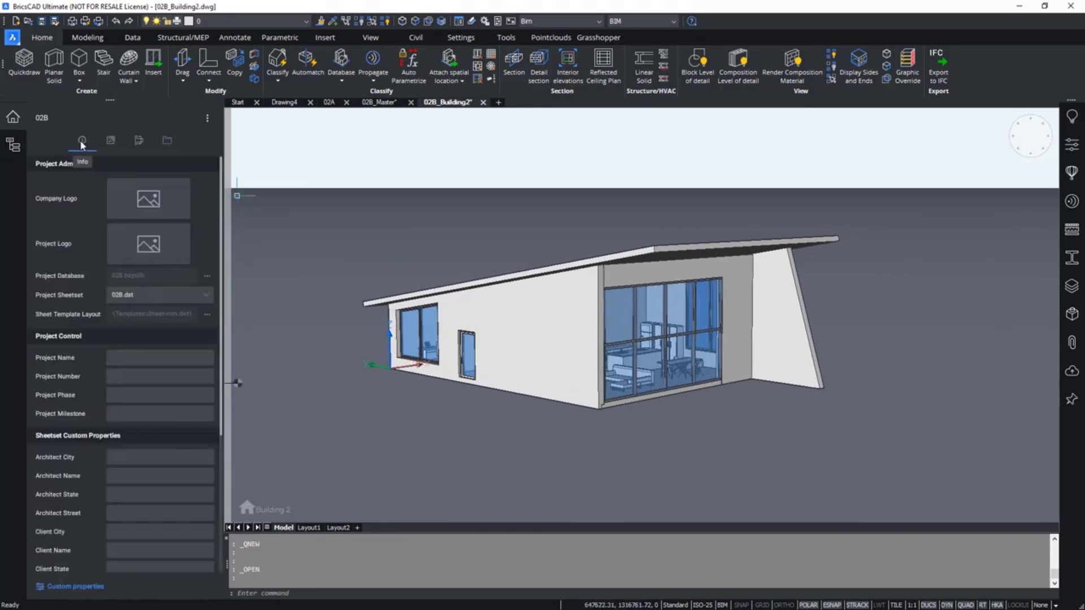
left_click(166, 140)
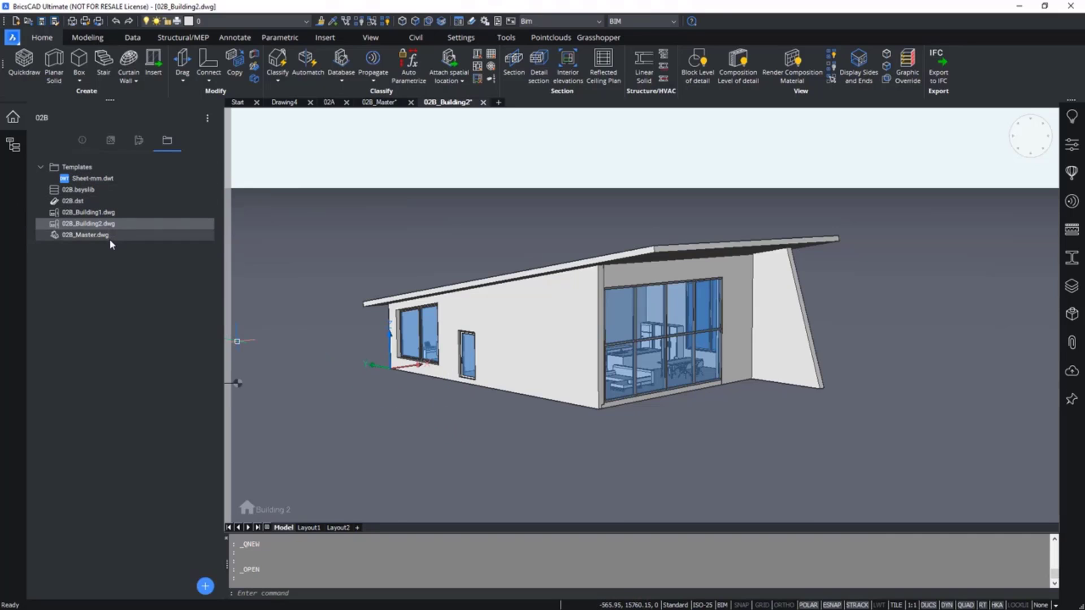
Switch back to 02B_Master.dwg and reload its updated external reference attachments.
double_click(92, 236)
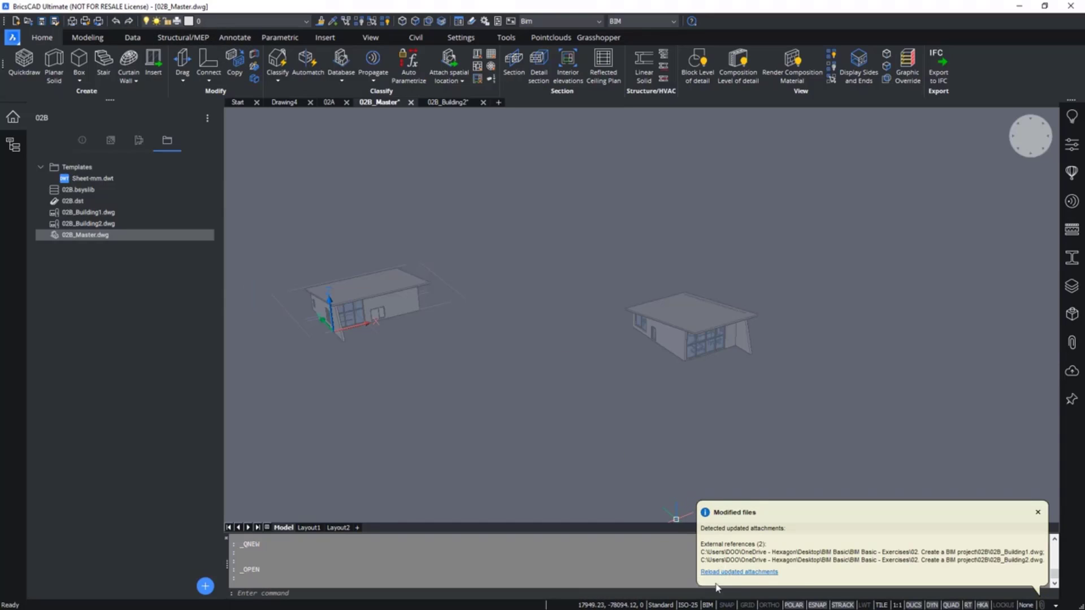
mouse_move(698, 317)
mouse_move(429, 377)
left_click(48, 193)
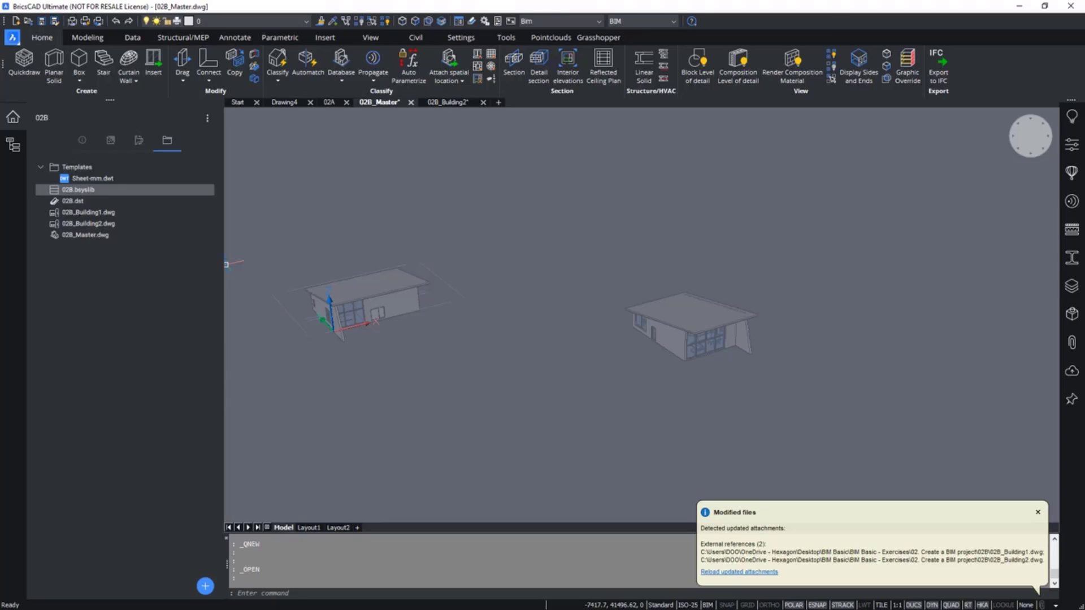
left_click(733, 573)
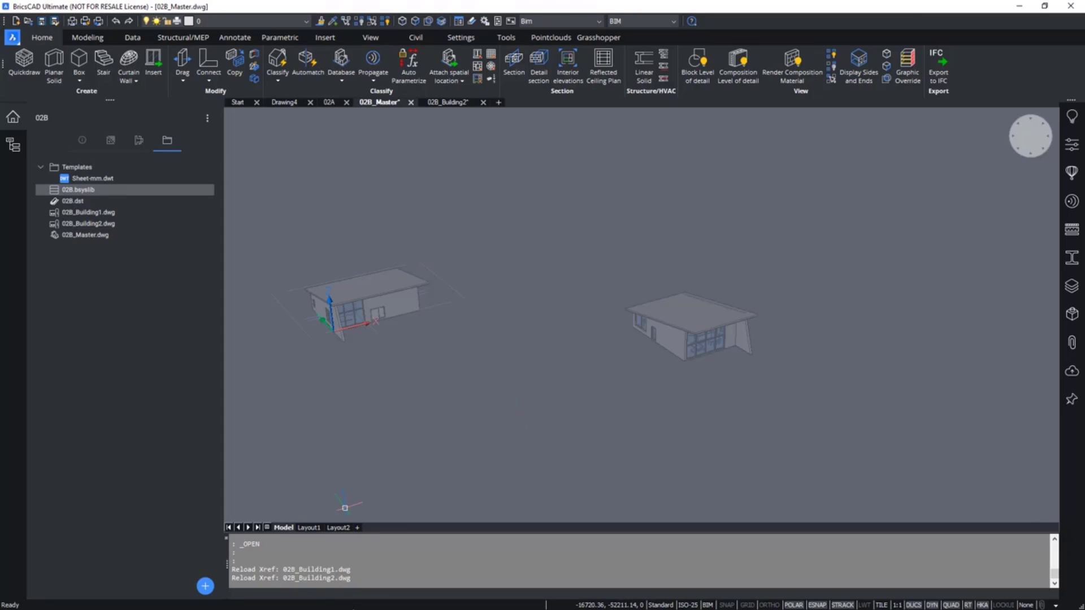
Switch to File Explorer and copy 02C_Shed.dwg from the '02. Create a BIM project' folder into the 02B folder.
left_click(1019, 6)
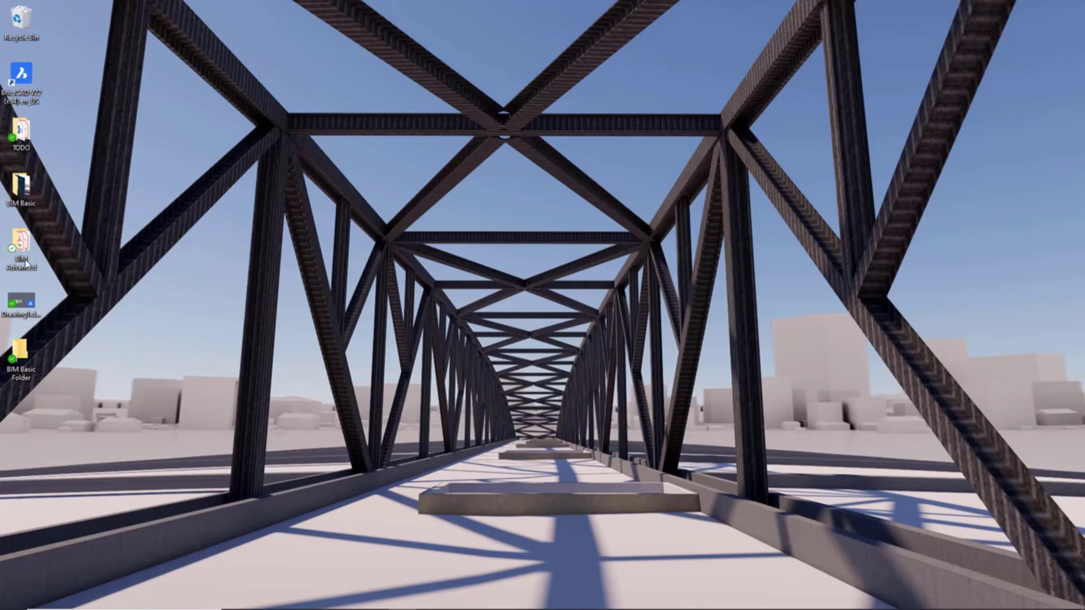
double_click(22, 185)
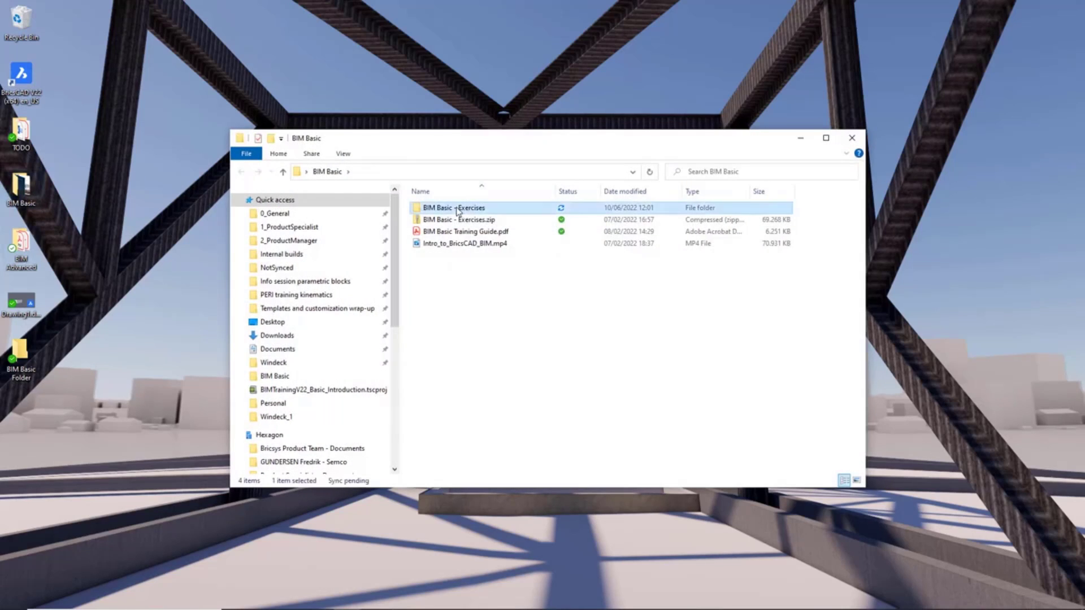
double_click(458, 212)
double_click(464, 221)
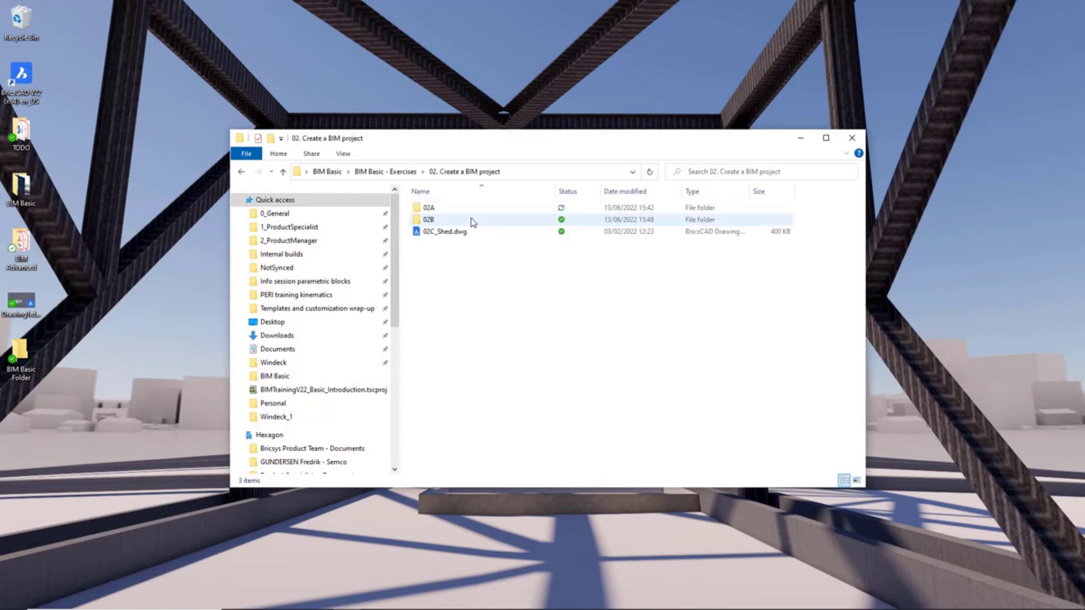
left_click(464, 220)
double_click(464, 220)
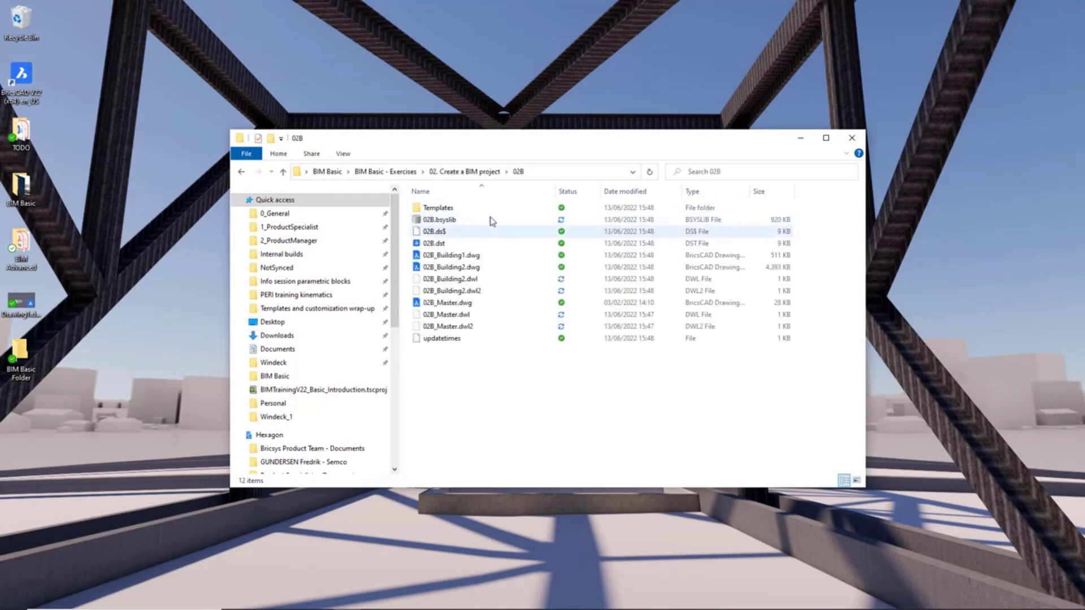
left_click(446, 173)
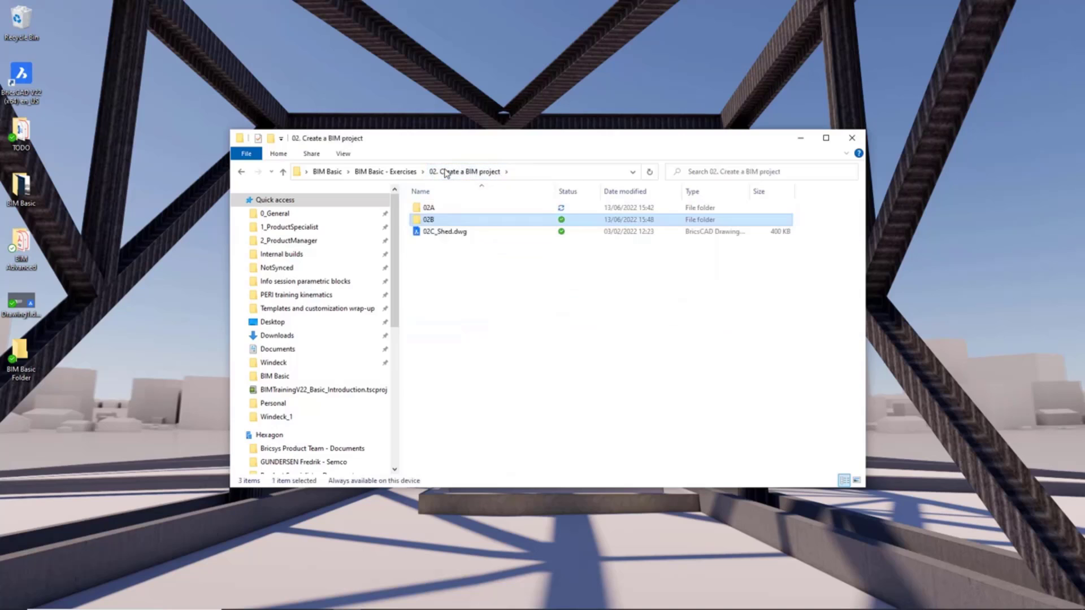
left_click(442, 235)
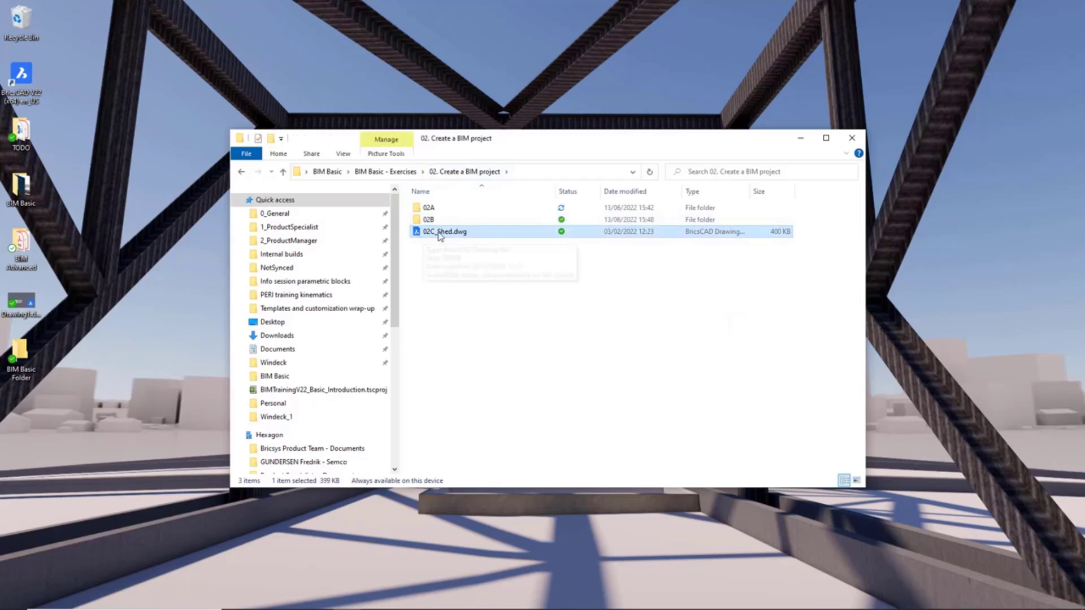
double_click(441, 221)
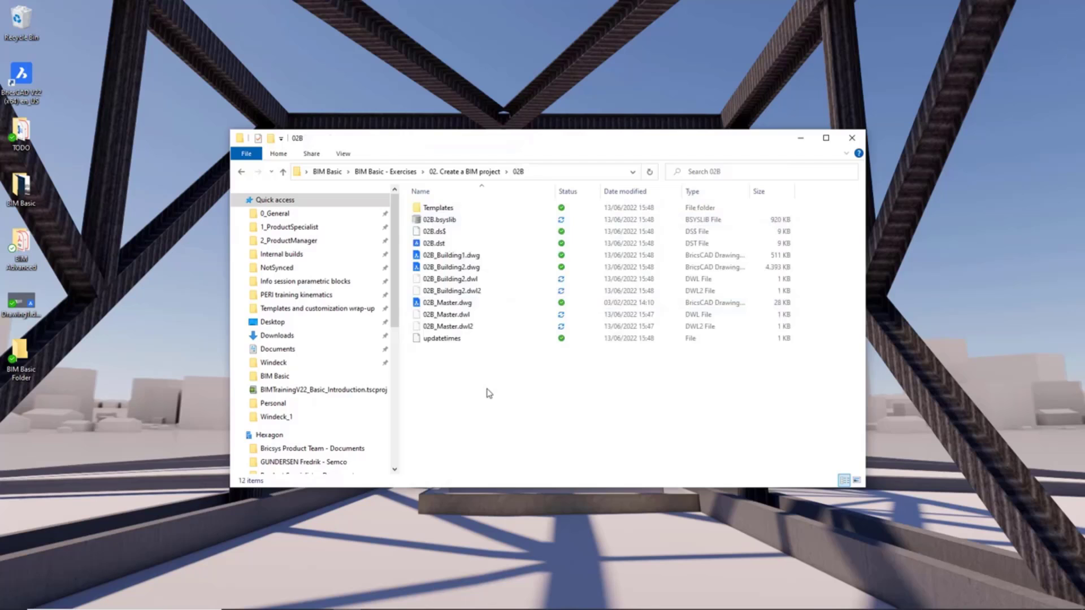
key("ctrl+v")
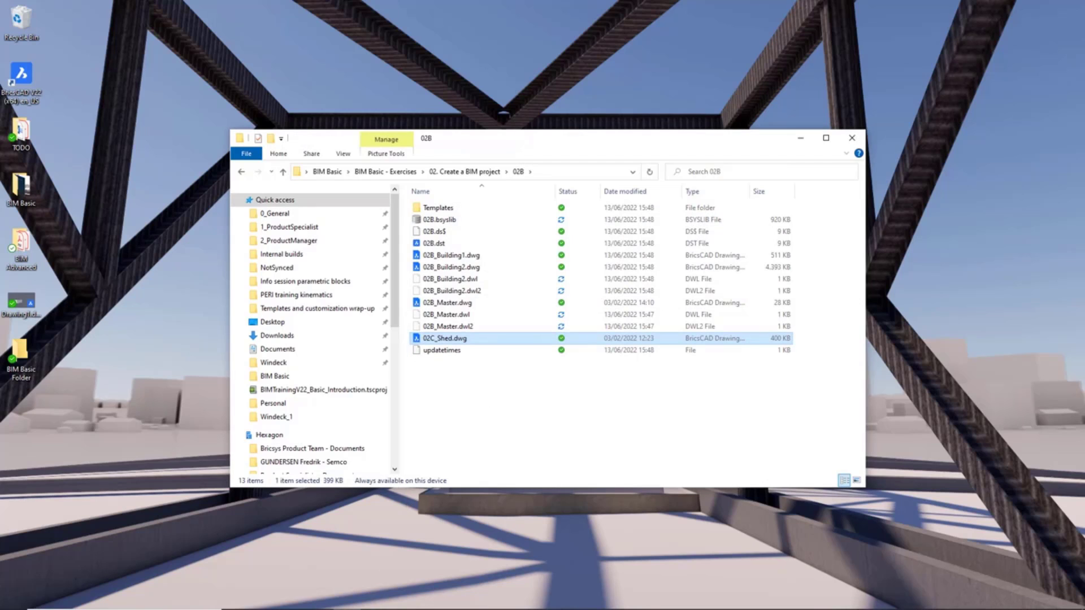
Return to BricsCAD and refresh the project browser's file list.
mouse_move(307, 609)
left_click(430, 599)
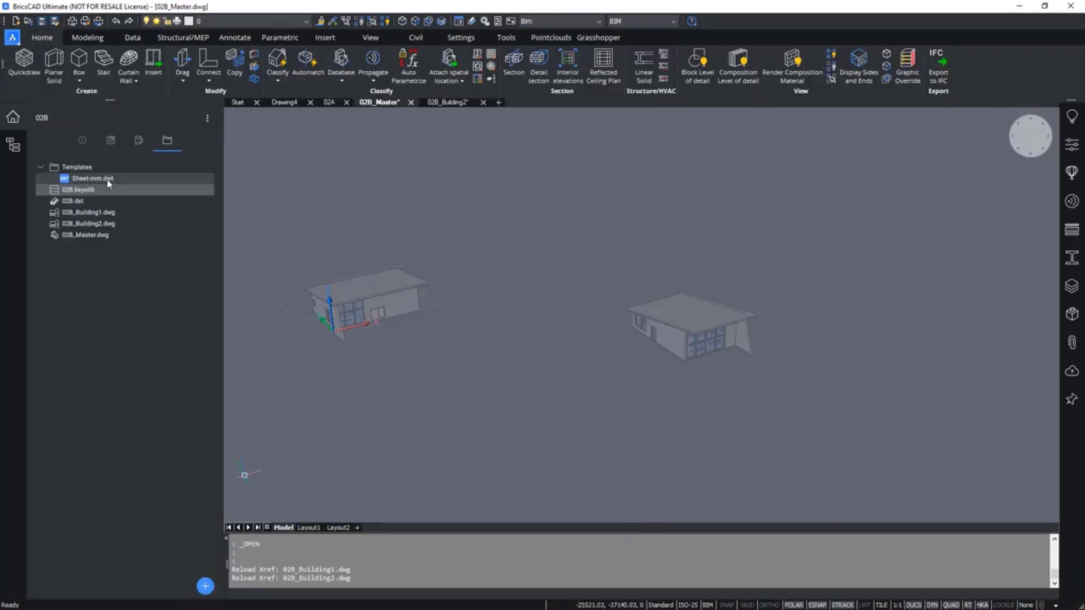
left_click(207, 118)
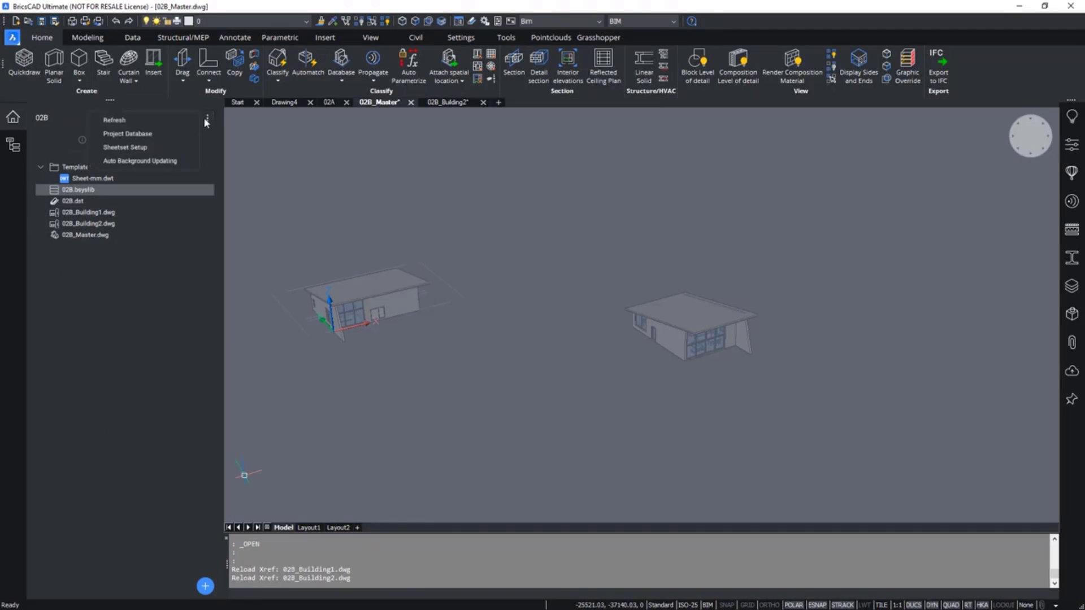
left_click(149, 124)
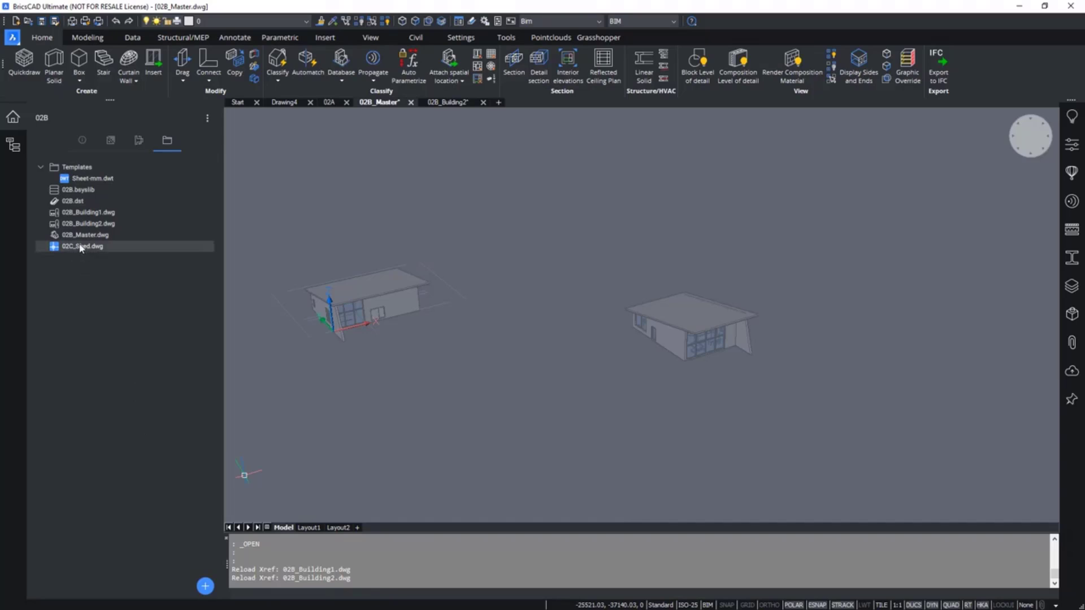
scroll(537, 411, "down", 4)
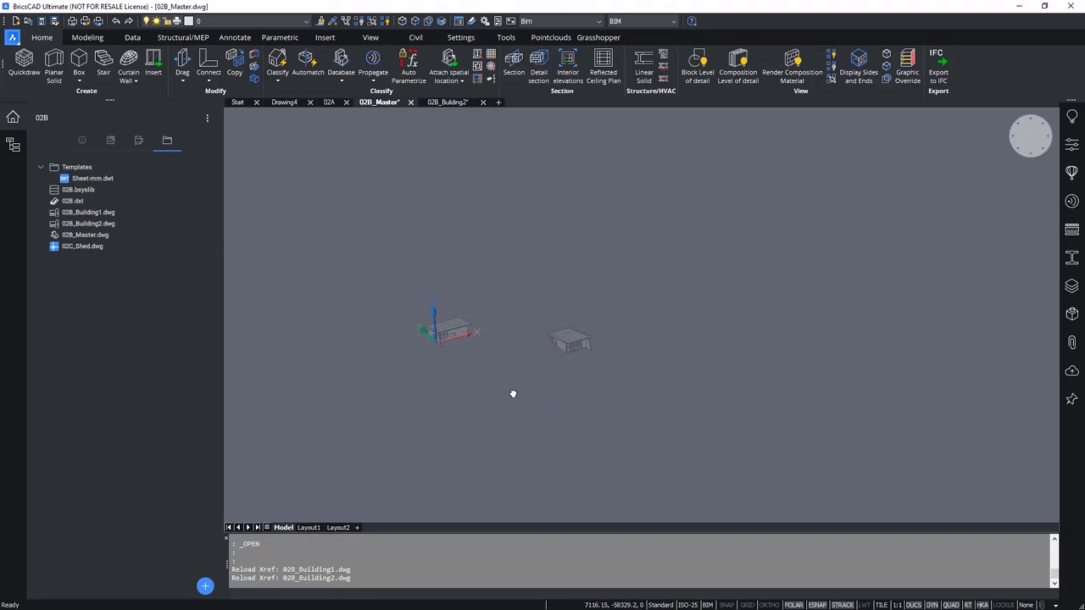
scroll(510, 392, "up", 3)
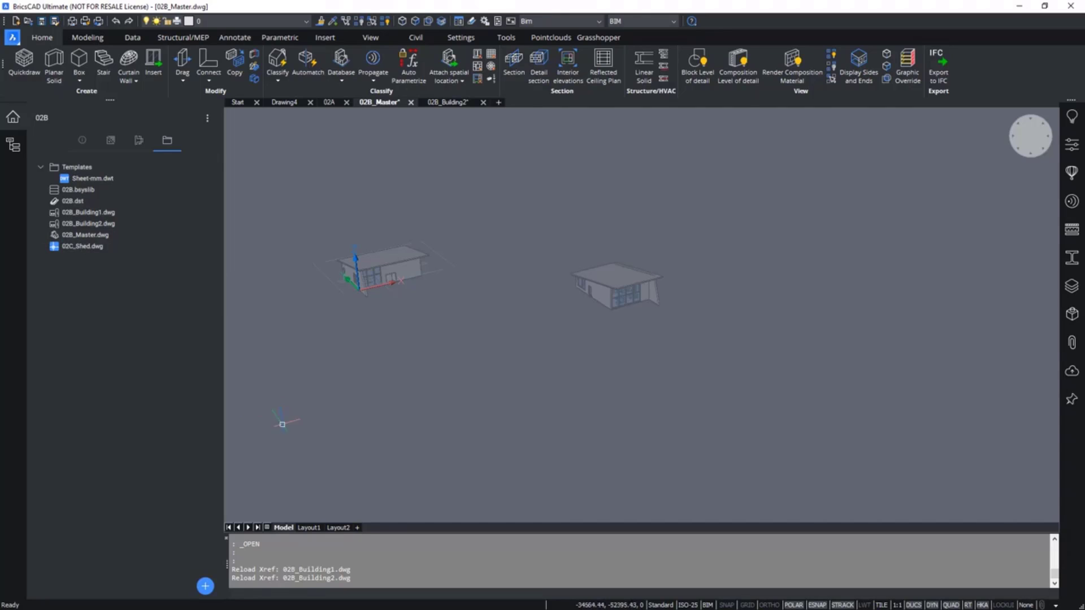
key("Escape")
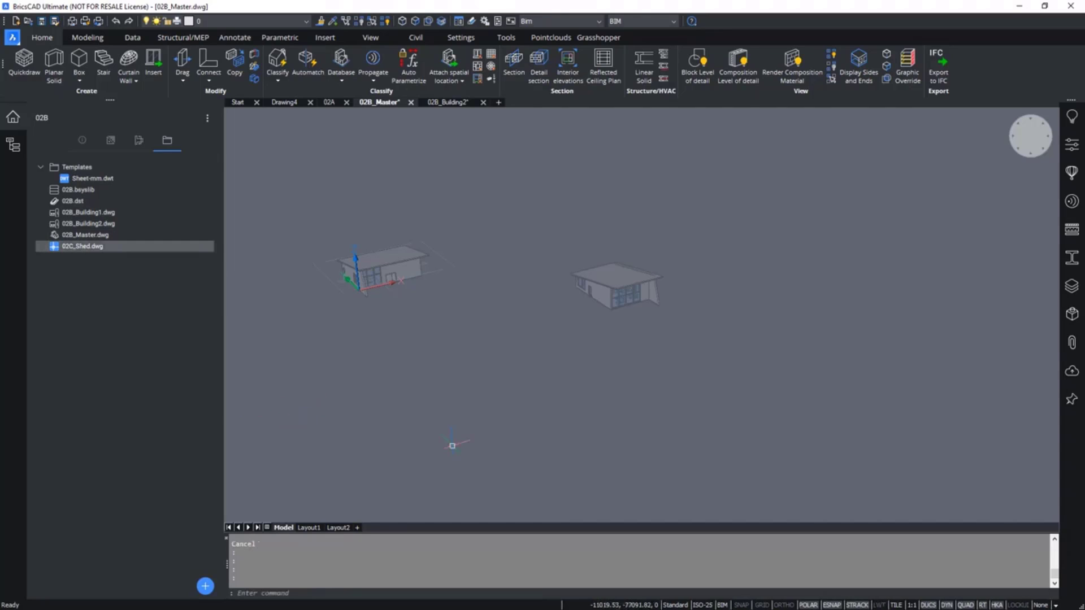
Open the attachments panel, start attaching a DWG, and select 02C_Shed.dwg from the 02B project folder.
left_click(1072, 342)
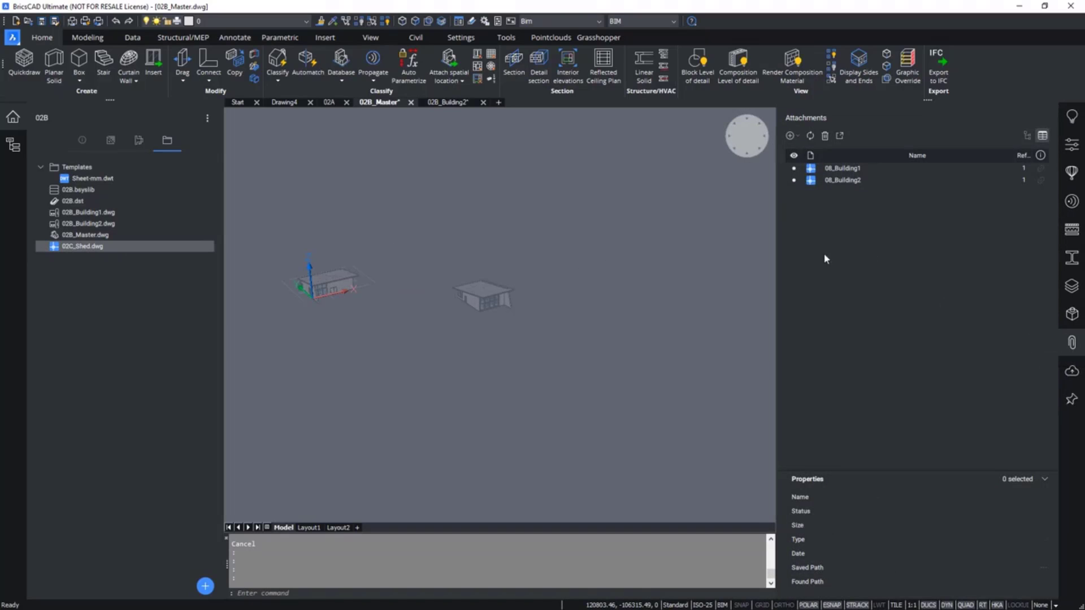
left_click(790, 138)
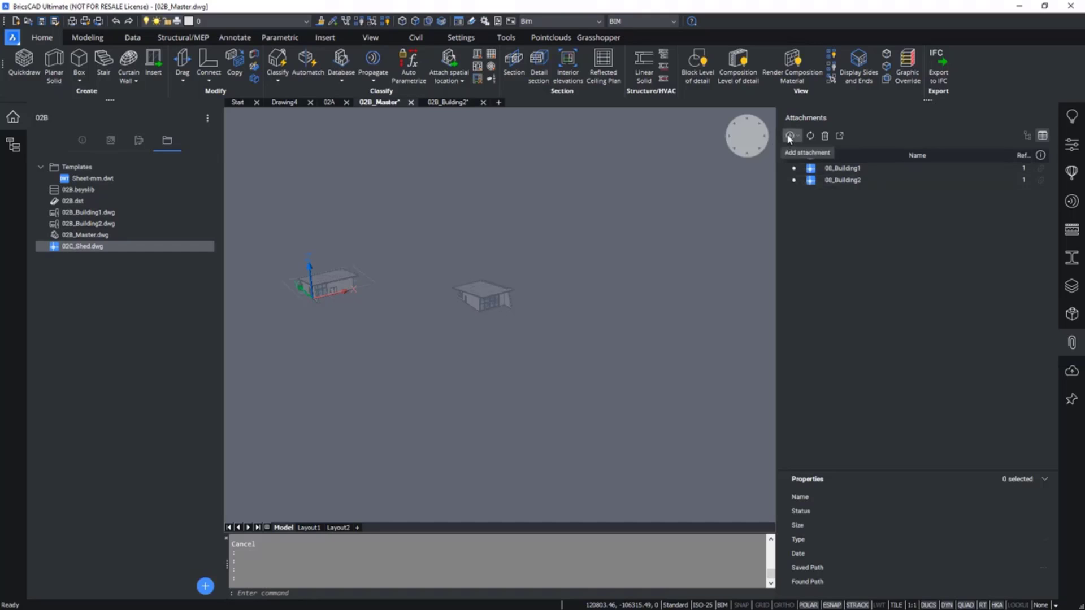
left_click(799, 151)
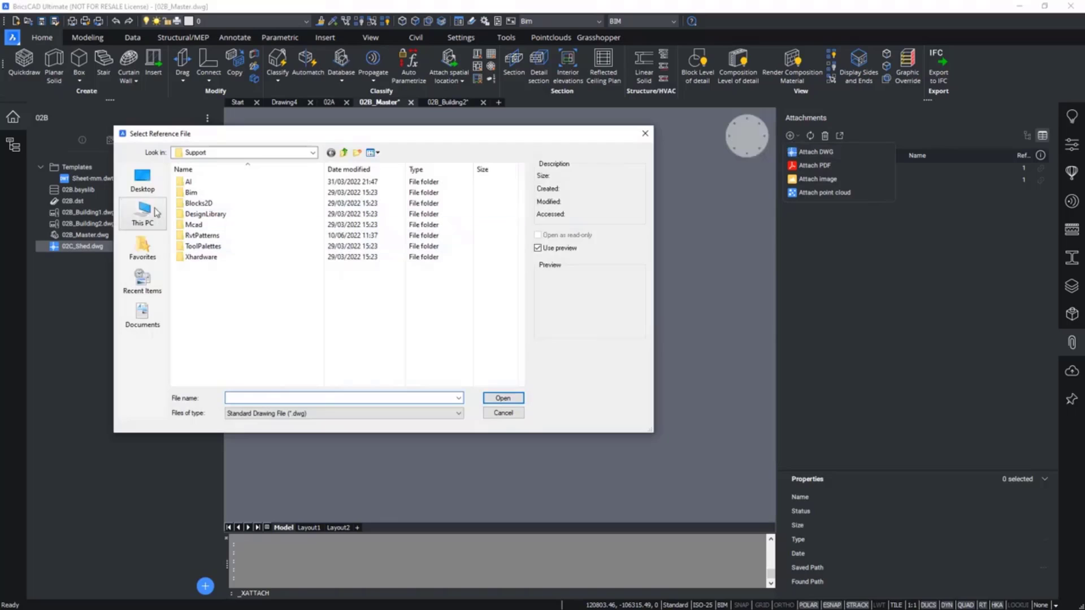
left_click(143, 194)
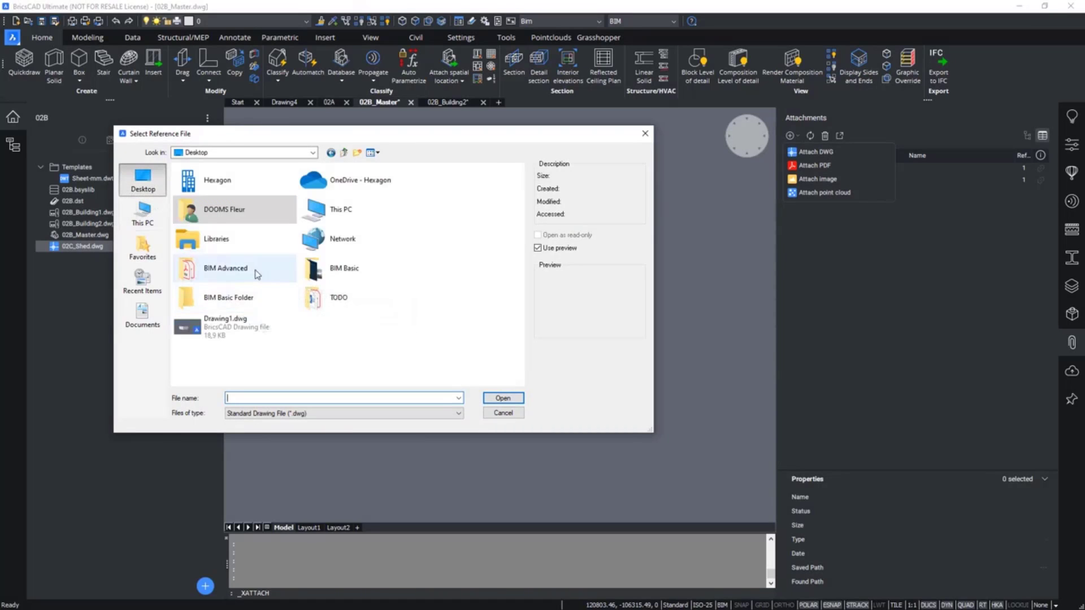
left_click(317, 272)
double_click(337, 273)
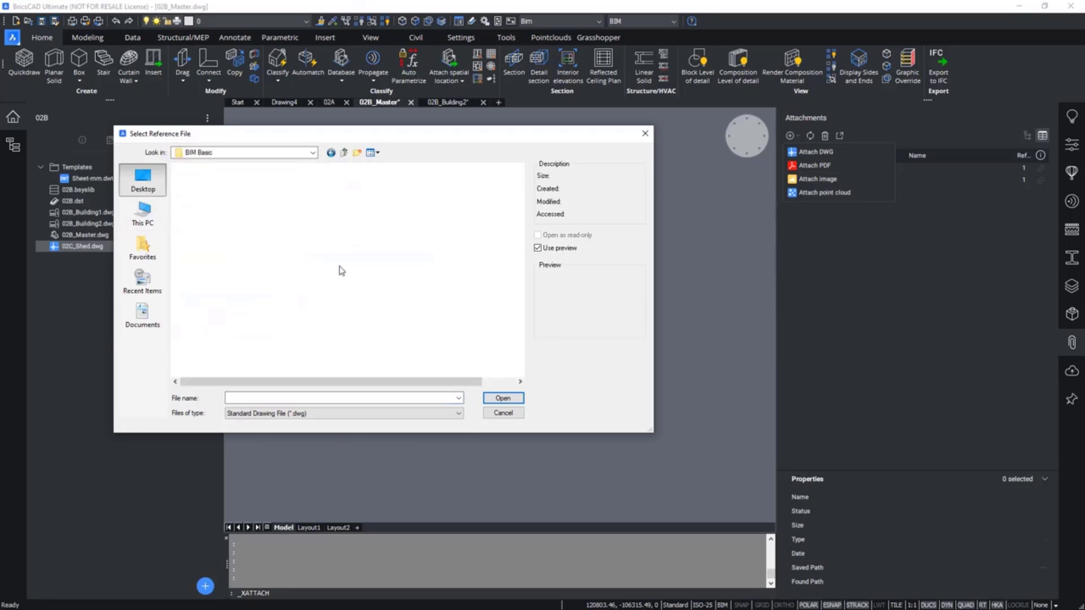
double_click(223, 182)
double_click(219, 193)
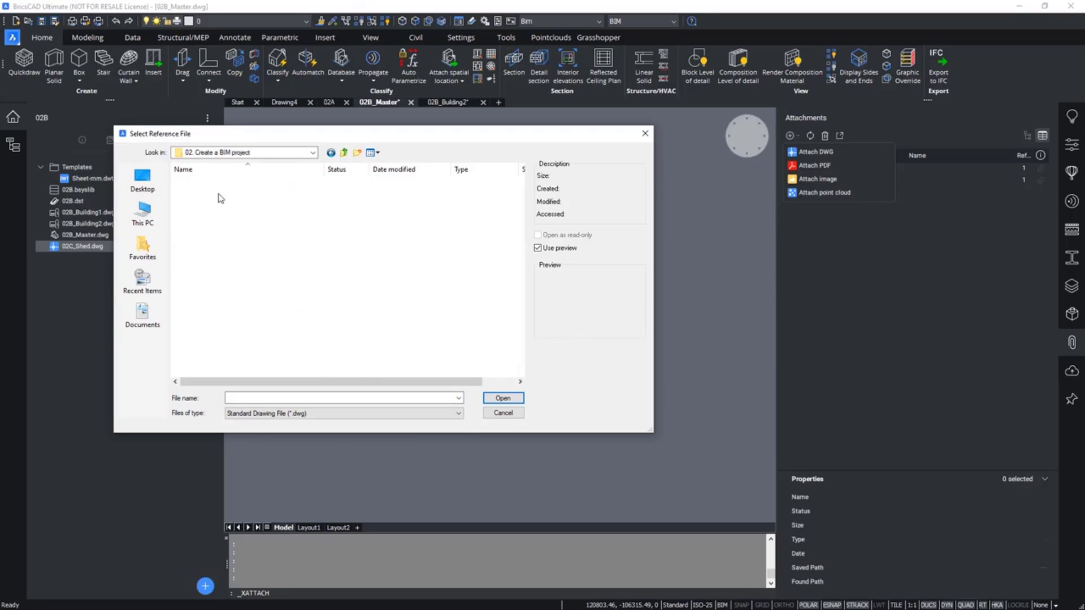
double_click(219, 193)
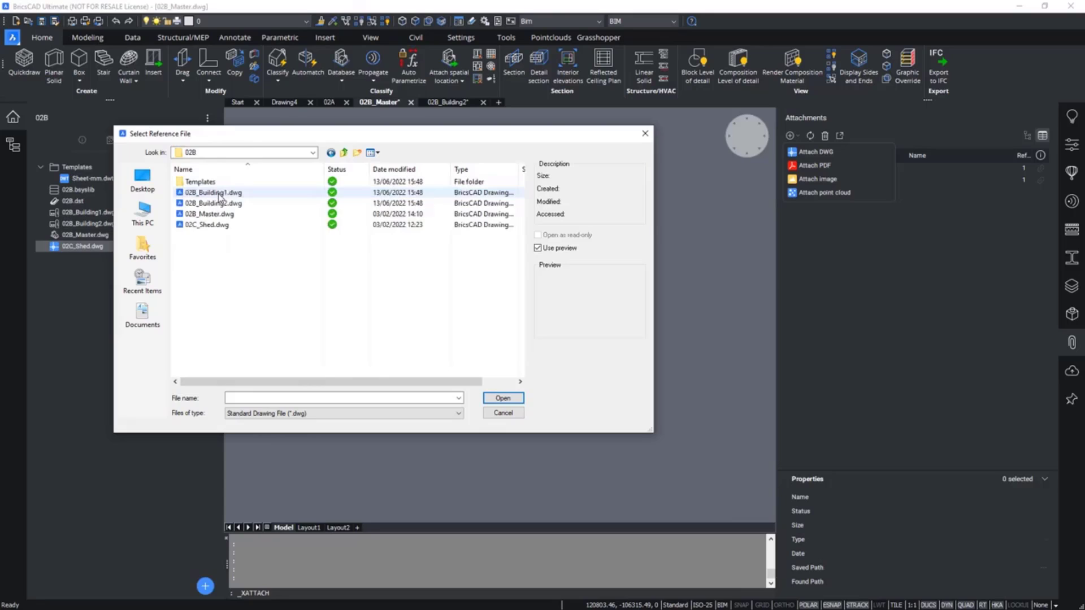
left_click(224, 225)
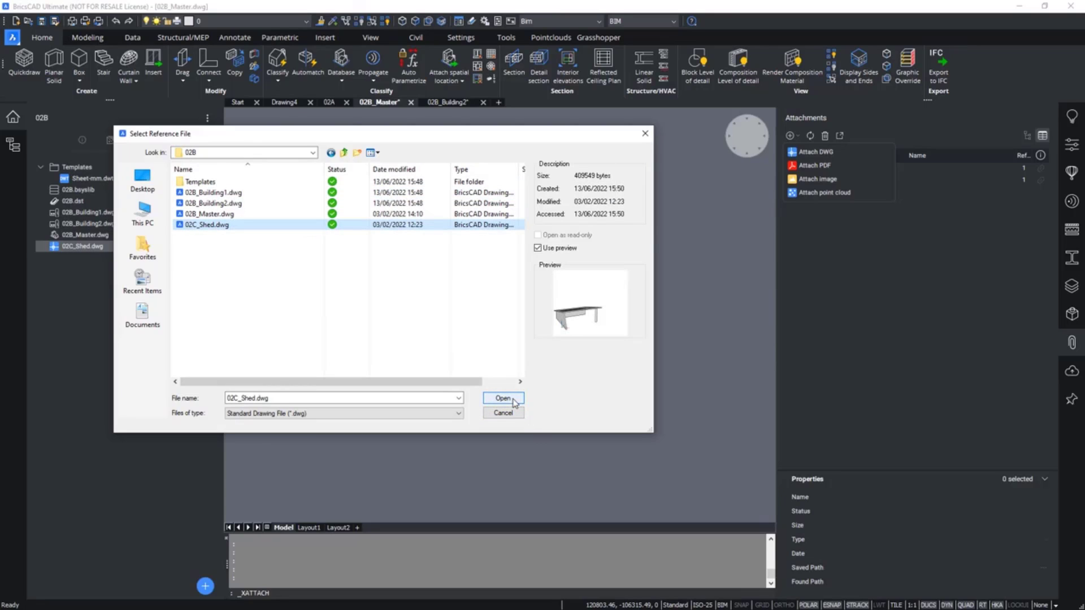
left_click(503, 398)
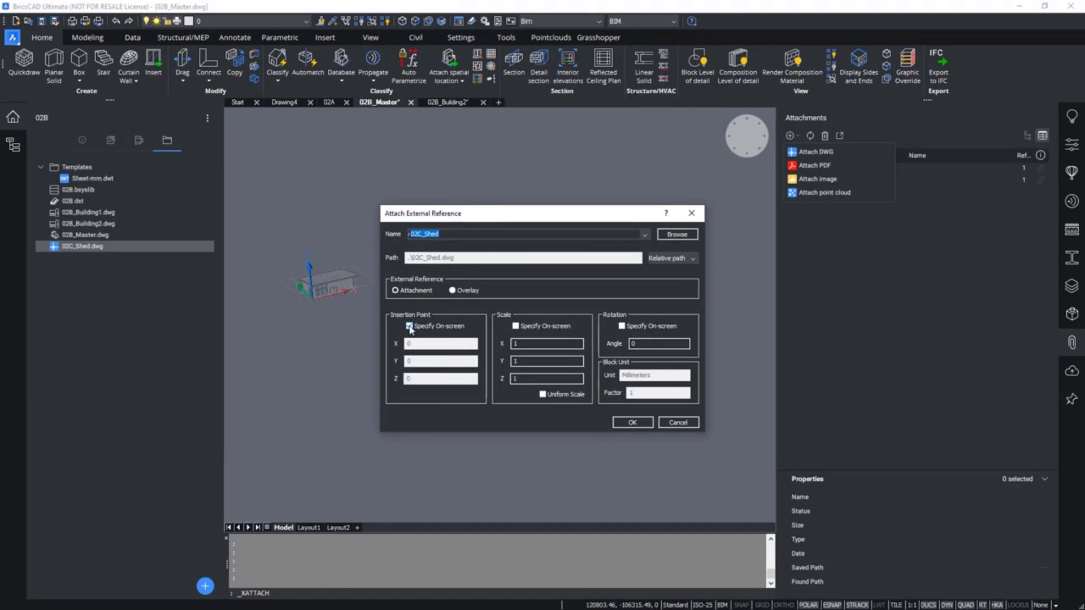
Attach the 02C_Shed reference at insertion point 0,0,0 with the path type set to No path.
left_click(410, 327)
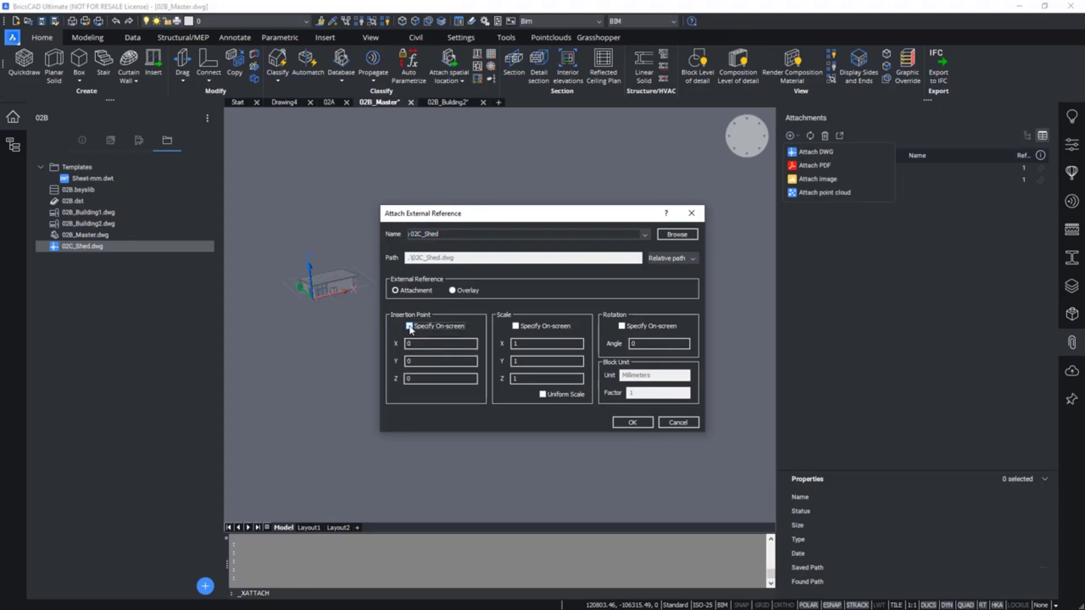
left_click(410, 327)
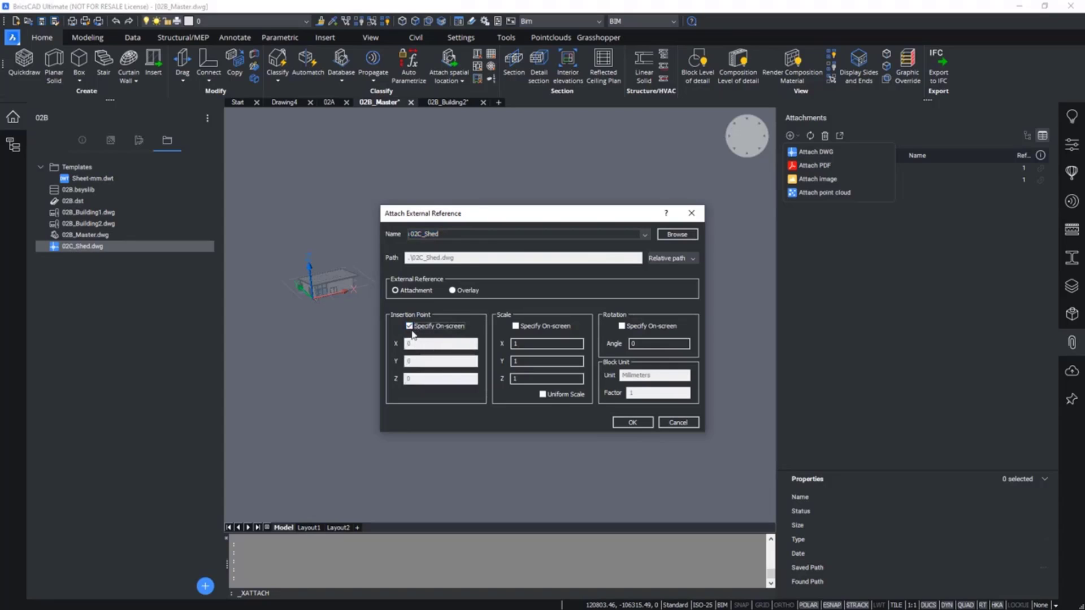
left_click(410, 328)
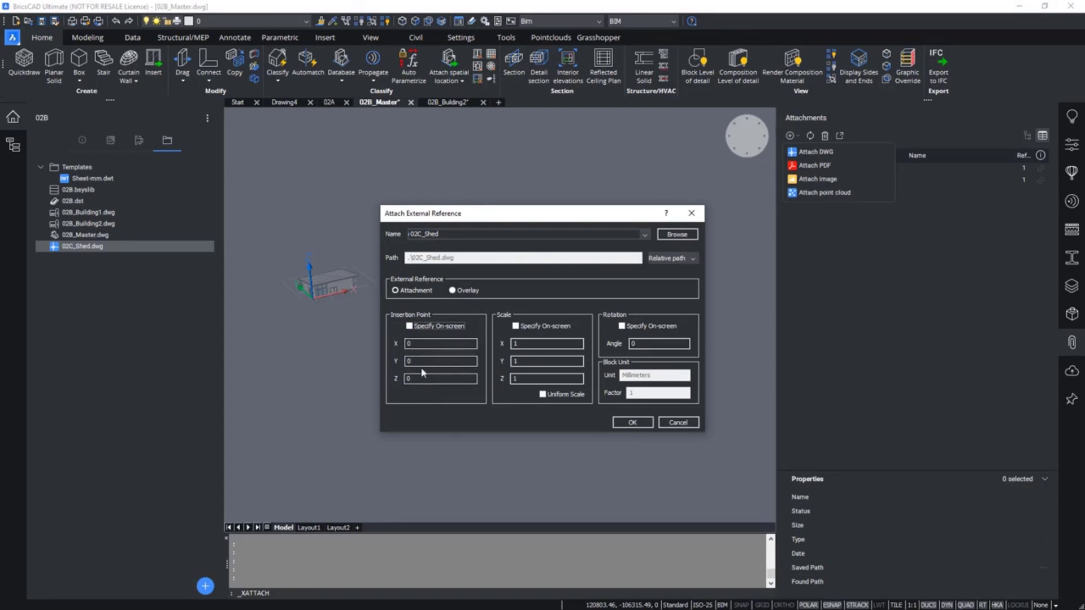
left_click(670, 260)
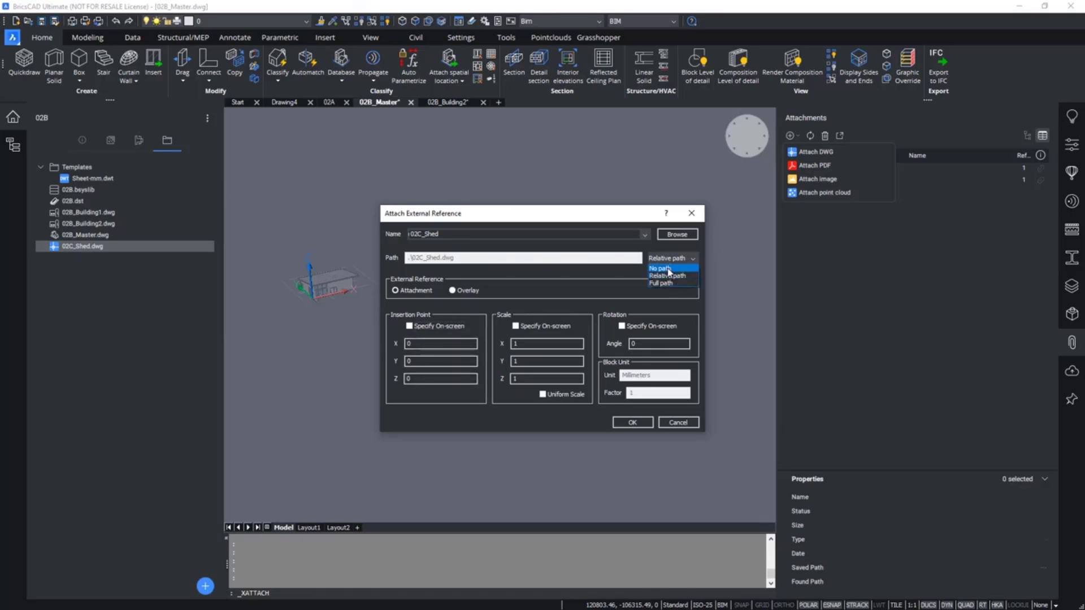
left_click(667, 267)
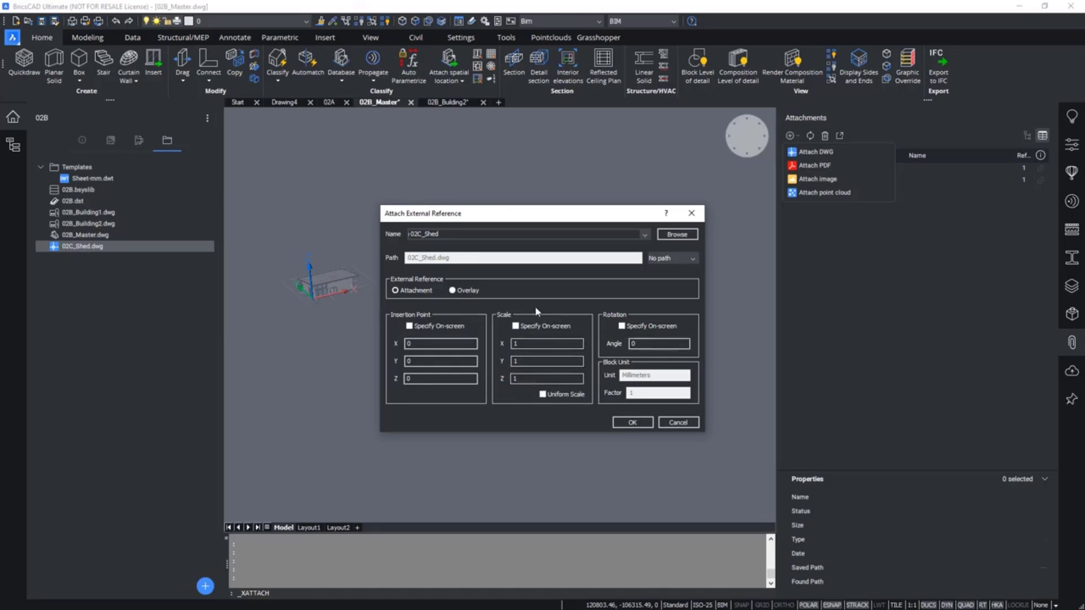
left_click(636, 422)
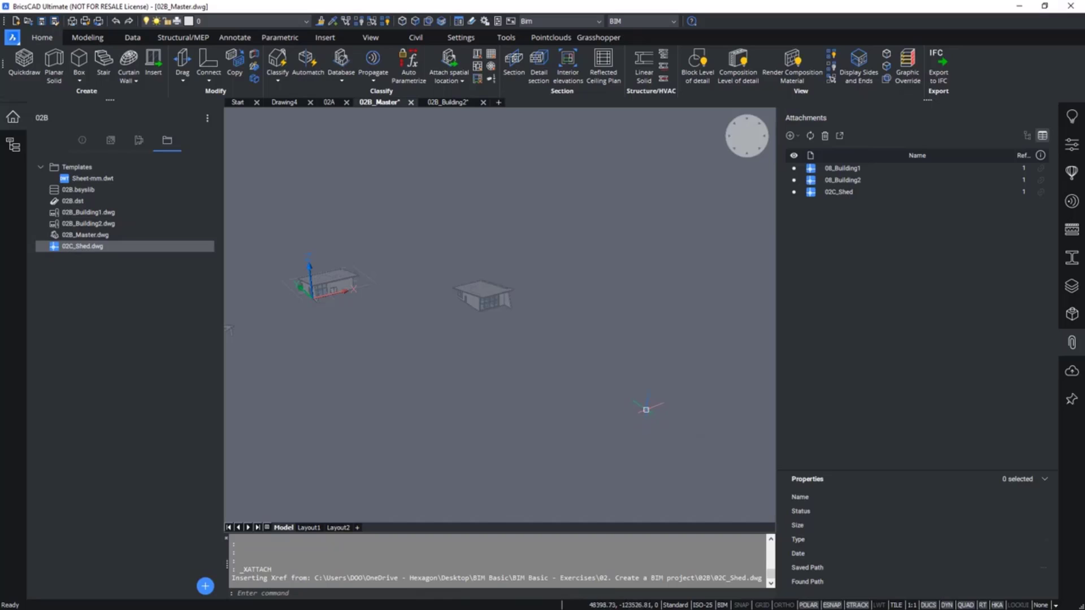
Open 02C_Shed.dwg from the project browser and add it to the 02B project.
scroll(561, 356, "down", 2)
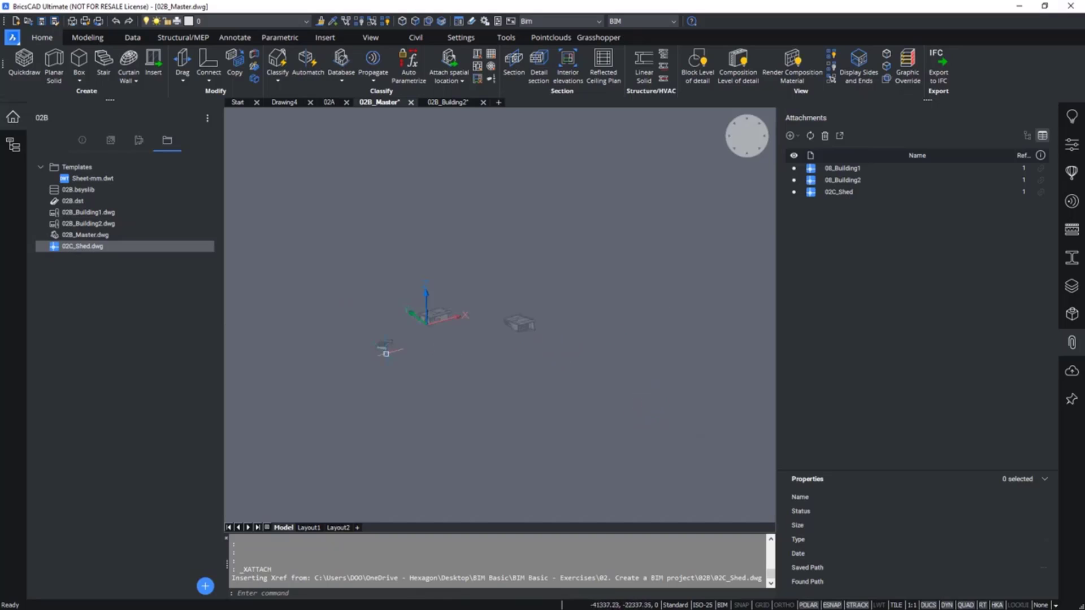
scroll(396, 351, "up", 8)
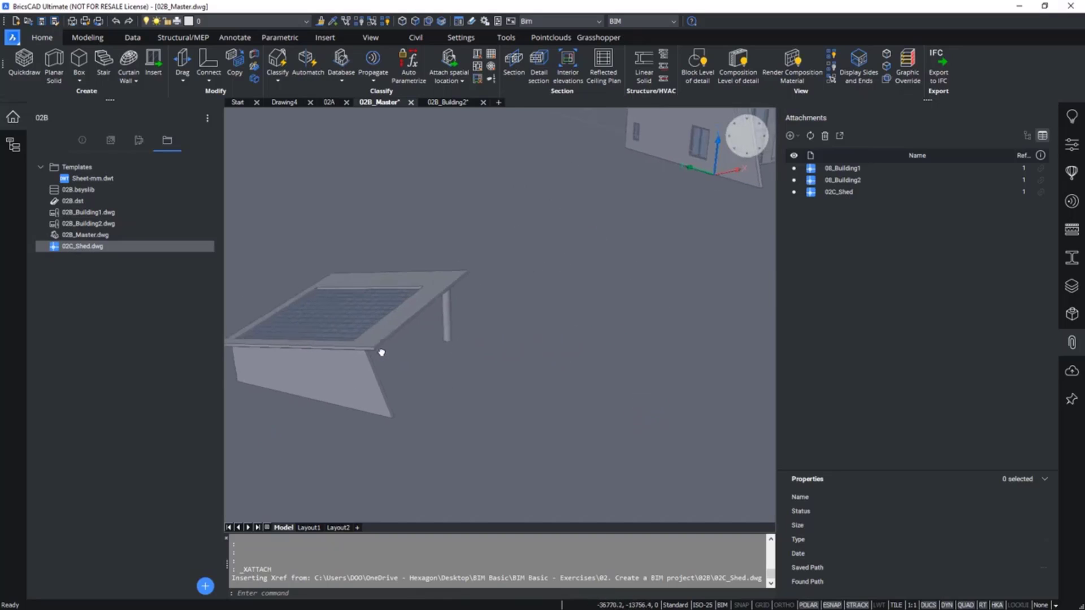
scroll(396, 356, "down", 4)
middle_click_drag(403, 370, 363, 363)
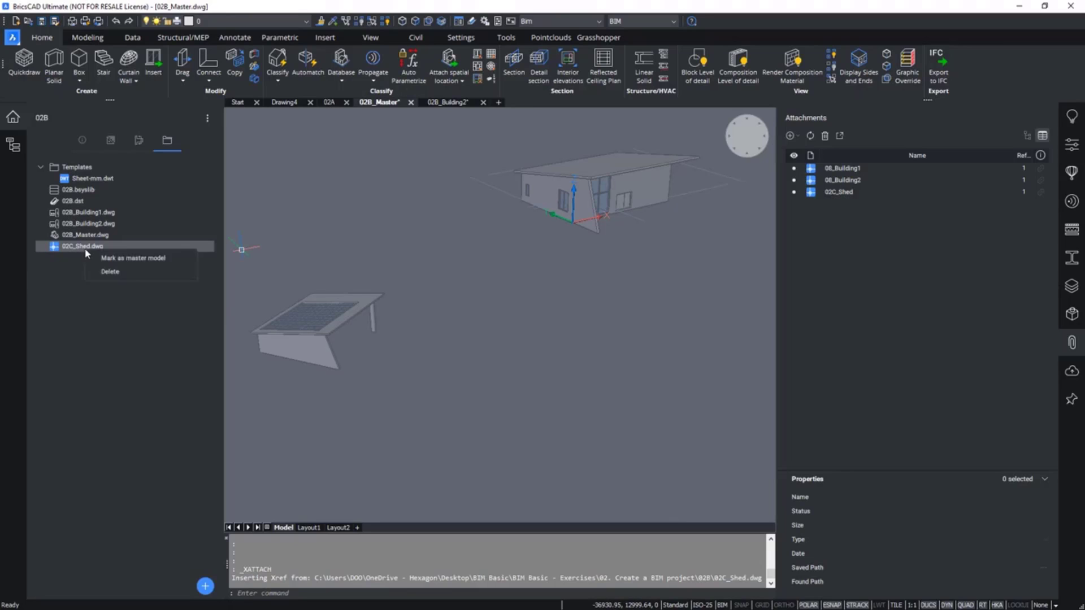
double_click(68, 247)
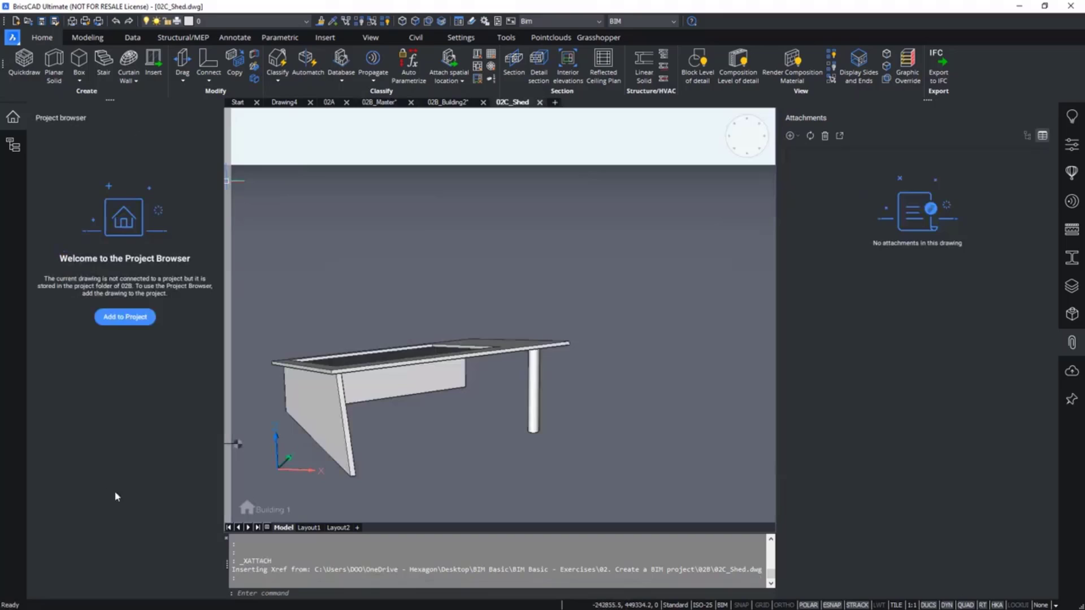
left_click(140, 325)
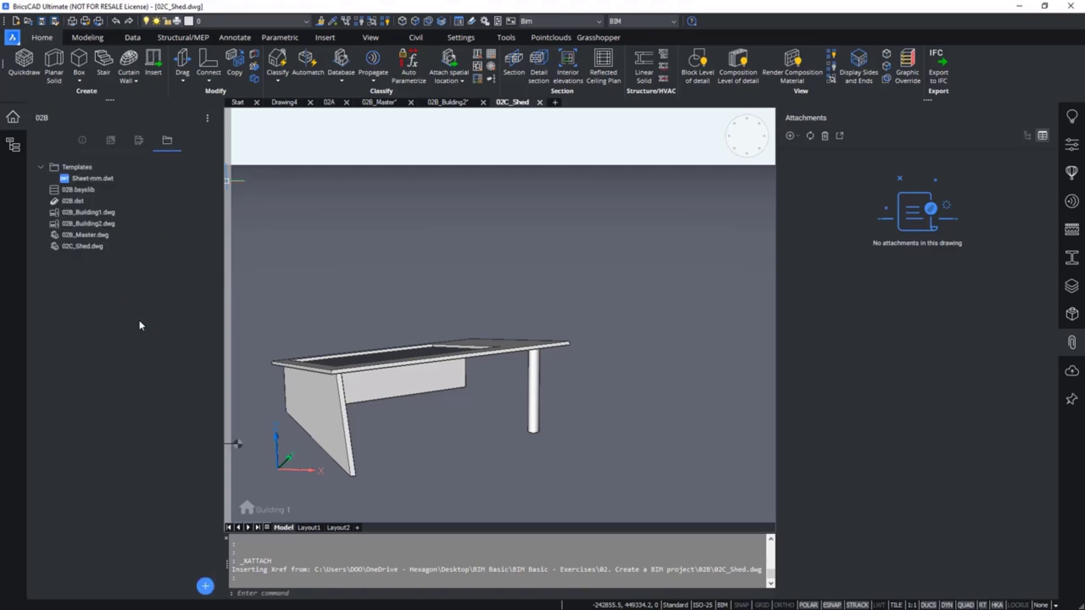